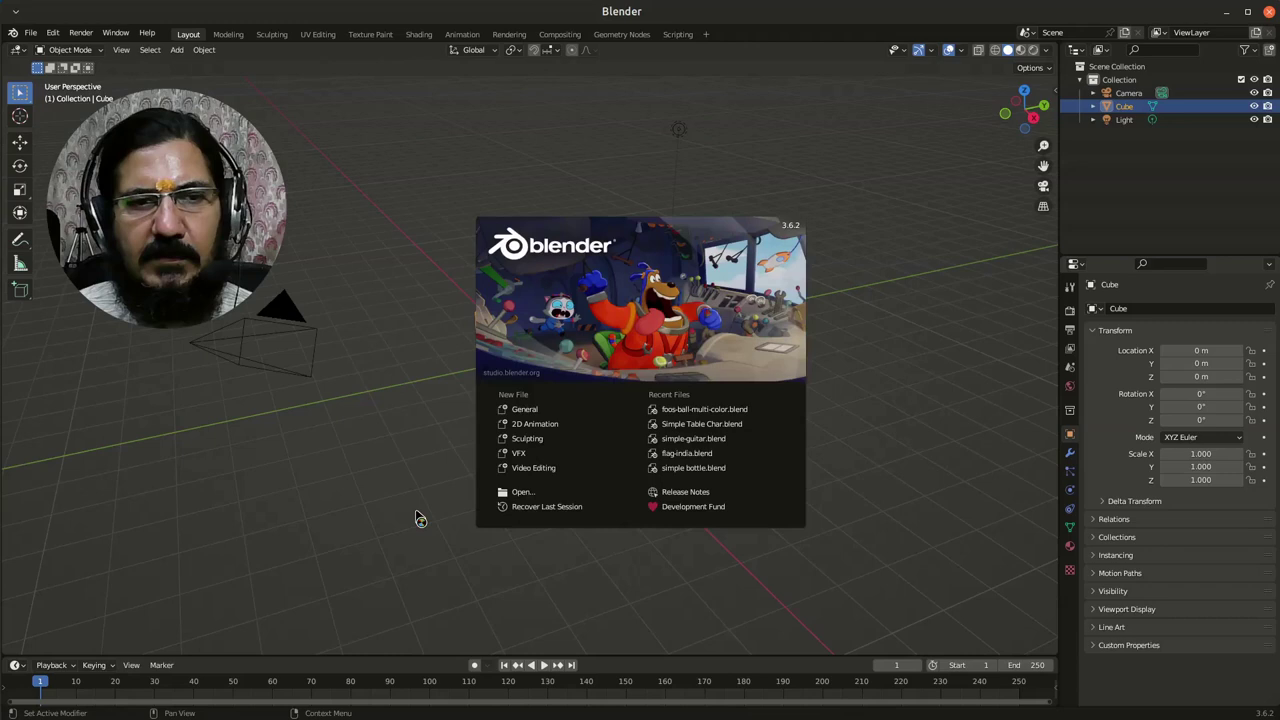
Step: Close the splash screen and drag the default cube slightly off the origin with the Move tool
{"action": "left_click", "coordinate": [415, 520]}
{"action": "left_click", "coordinate": [20, 143]}
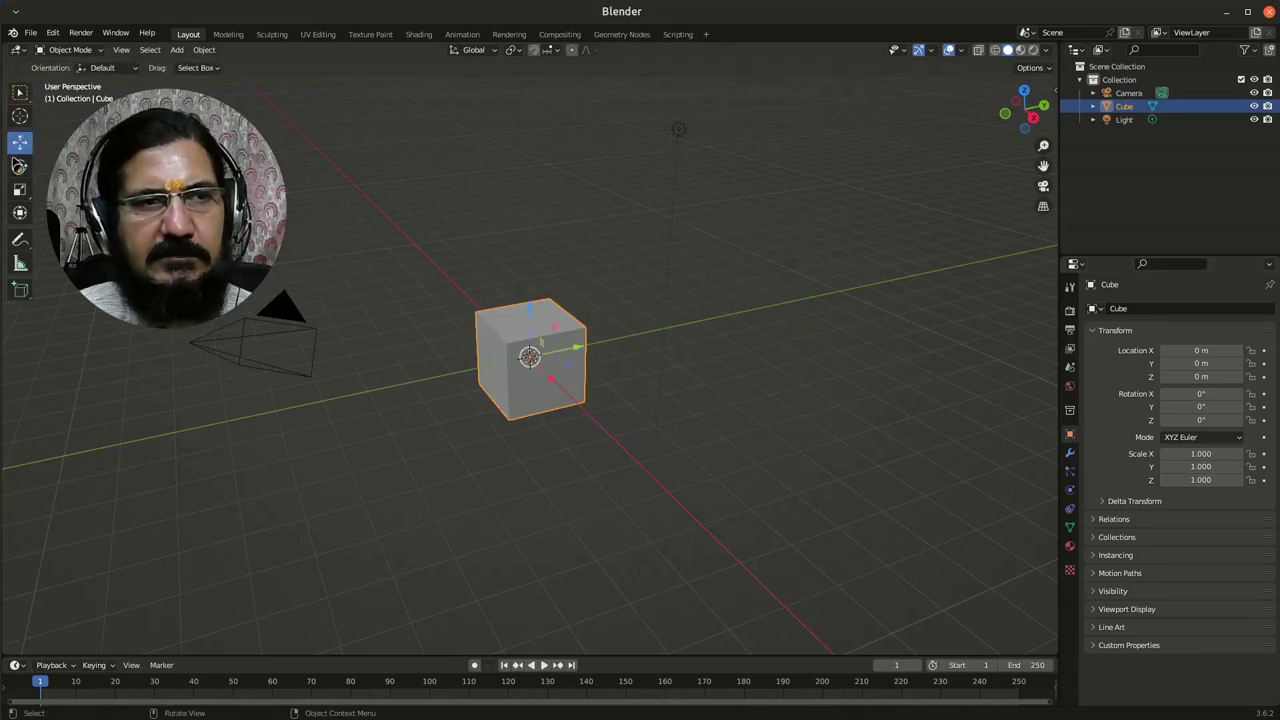
{"action": "mouse_move", "coordinate": [578, 348]}
{"action": "left_mouse_down"}
{"action": "mouse_move", "coordinate": [628, 342]}
{"action": "mouse_move", "coordinate": [530, 358]}
{"action": "mouse_move", "coordinate": [548, 373]}
{"action": "left_mouse_up"}
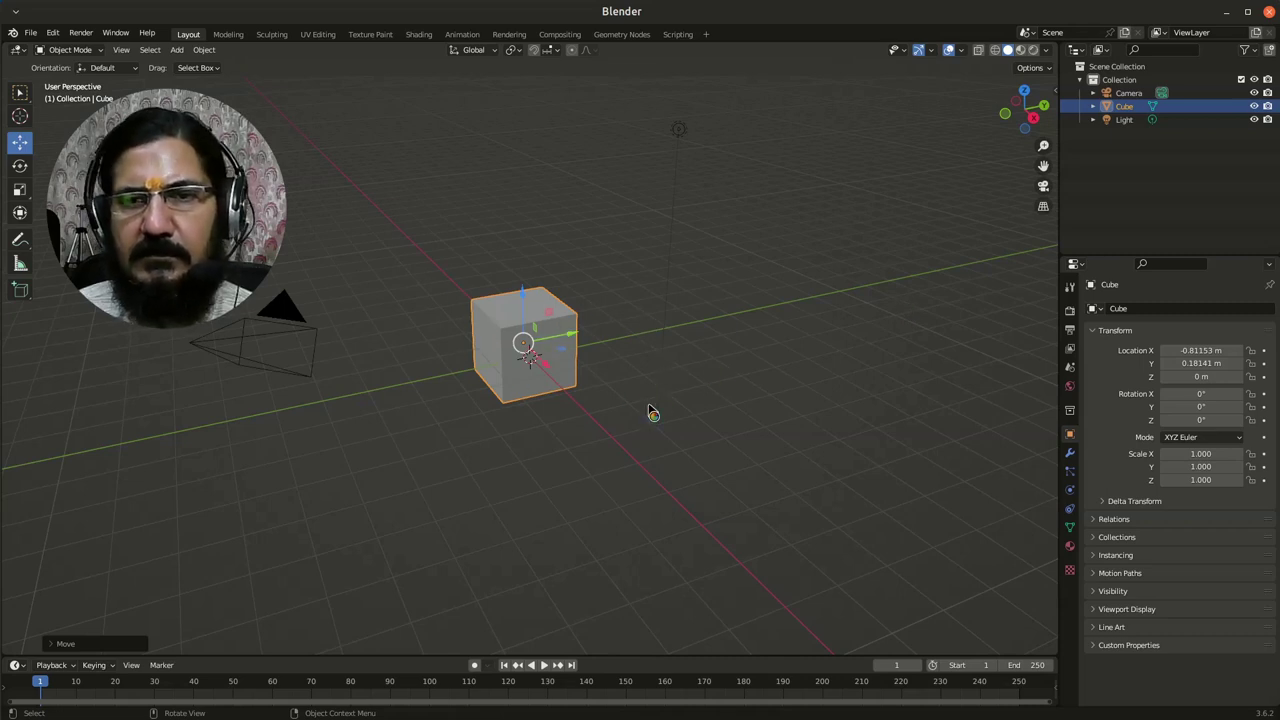
{"action": "scroll", "coordinate": [651, 412], "scroll_direction": "up", "scroll_amount": 1}
{"action": "scroll", "coordinate": [651, 409], "scroll_direction": "up", "scroll_amount": 1}
{"action": "scroll", "coordinate": [417, 320], "scroll_direction": "down", "scroll_amount": 1}
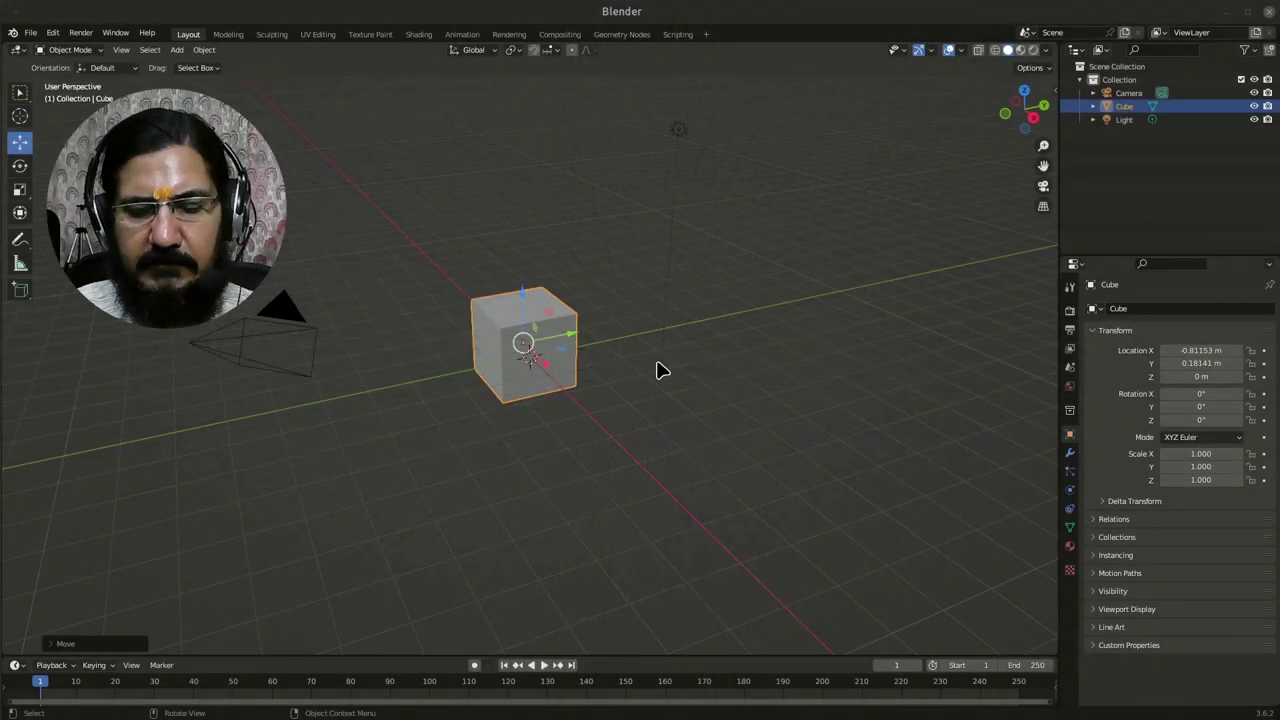
Step: Launch a terminal and run lshw to list the machine's hardware
{"action": "key", "text": "alt+F2"}
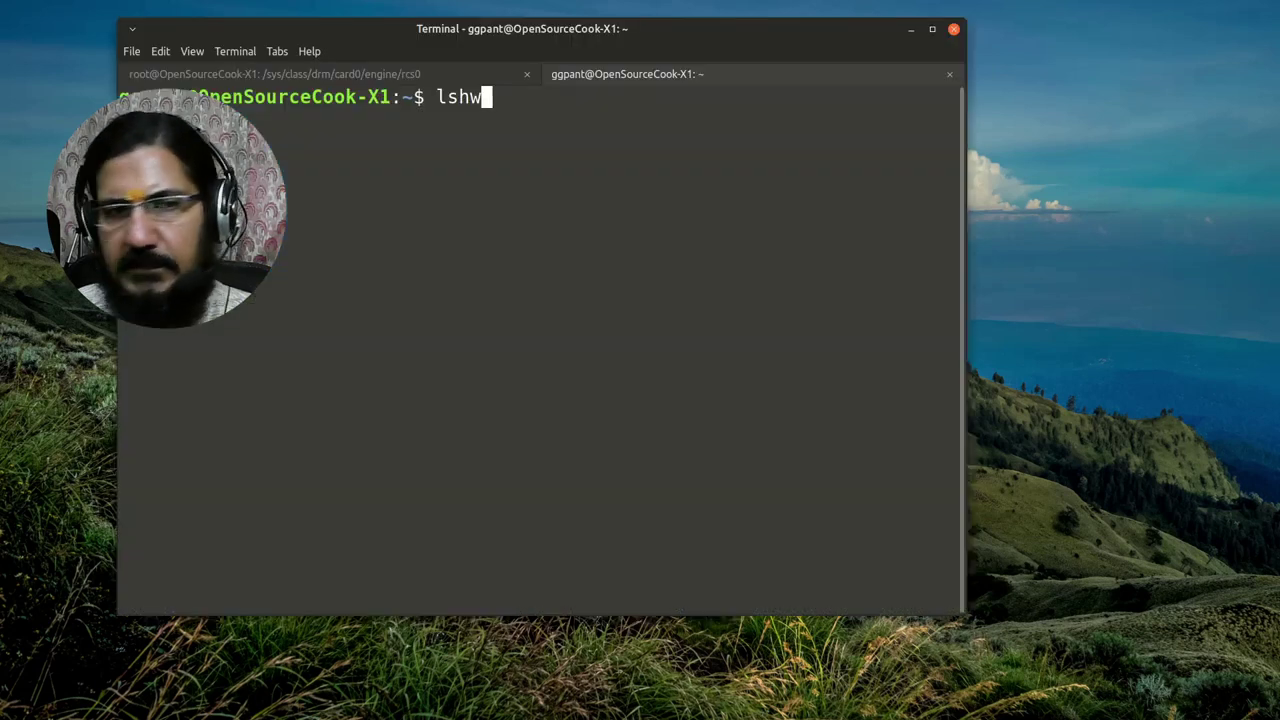
{"action": "mouse_move", "coordinate": [446, 24]}
{"action": "left_mouse_down"}
{"action": "mouse_move", "coordinate": [664, 40]}
{"action": "mouse_move", "coordinate": [664, 5]}
{"action": "mouse_move", "coordinate": [692, 38]}
{"action": "left_mouse_up"}
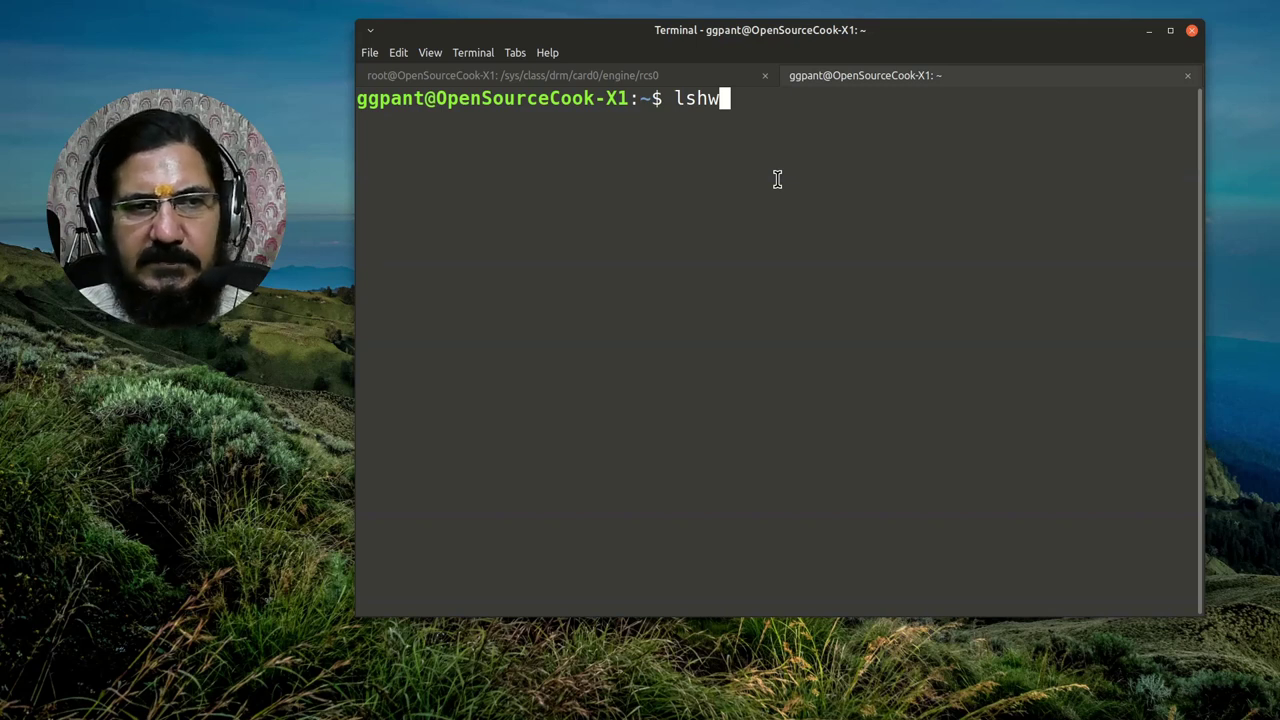
{"action": "key", "text": "Return"}
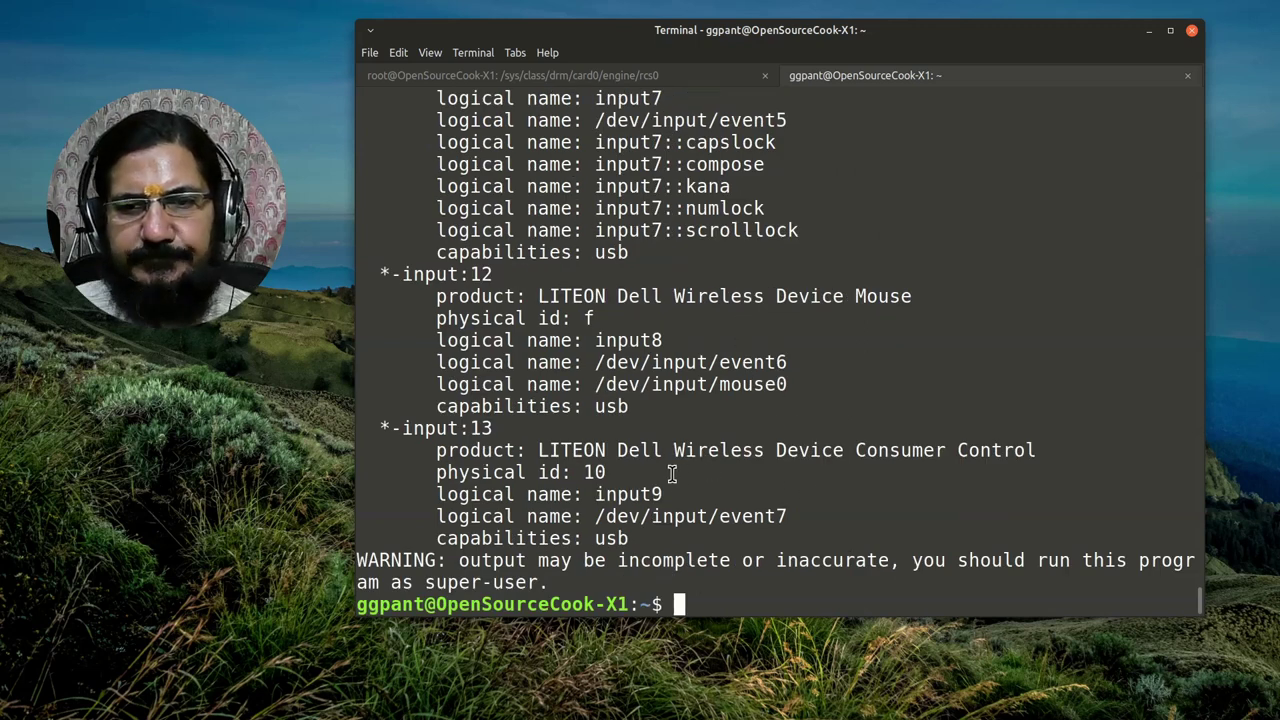
Step: Scroll up to the *-display entry showing Intel UHD Graphics 620 on the i915 driver
{"action": "scroll", "coordinate": [672, 473], "scroll_direction": "up", "scroll_amount": 1}
{"action": "scroll", "coordinate": [672, 473], "scroll_direction": "up", "scroll_amount": 2}
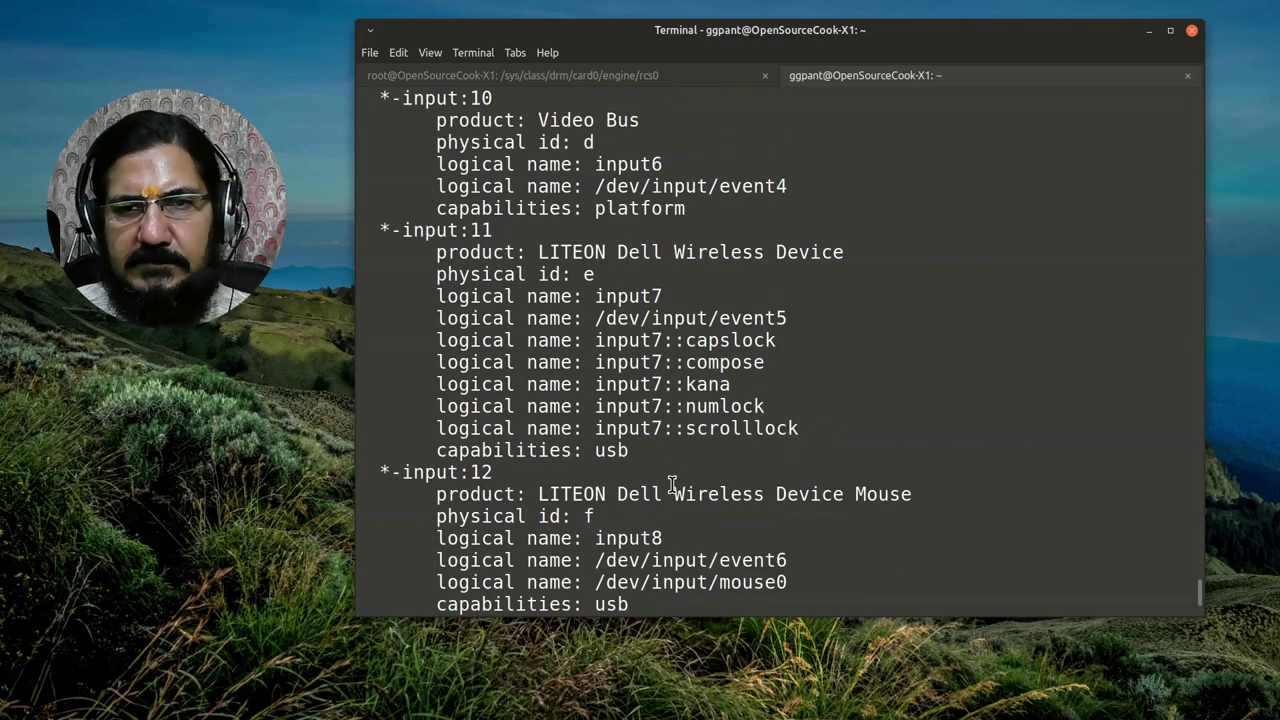
{"action": "scroll", "coordinate": [672, 478], "scroll_direction": "up", "scroll_amount": 1}
{"action": "scroll", "coordinate": [672, 480], "scroll_direction": "up", "scroll_amount": 2}
{"action": "scroll", "coordinate": [672, 484], "scroll_direction": "up", "scroll_amount": 2}
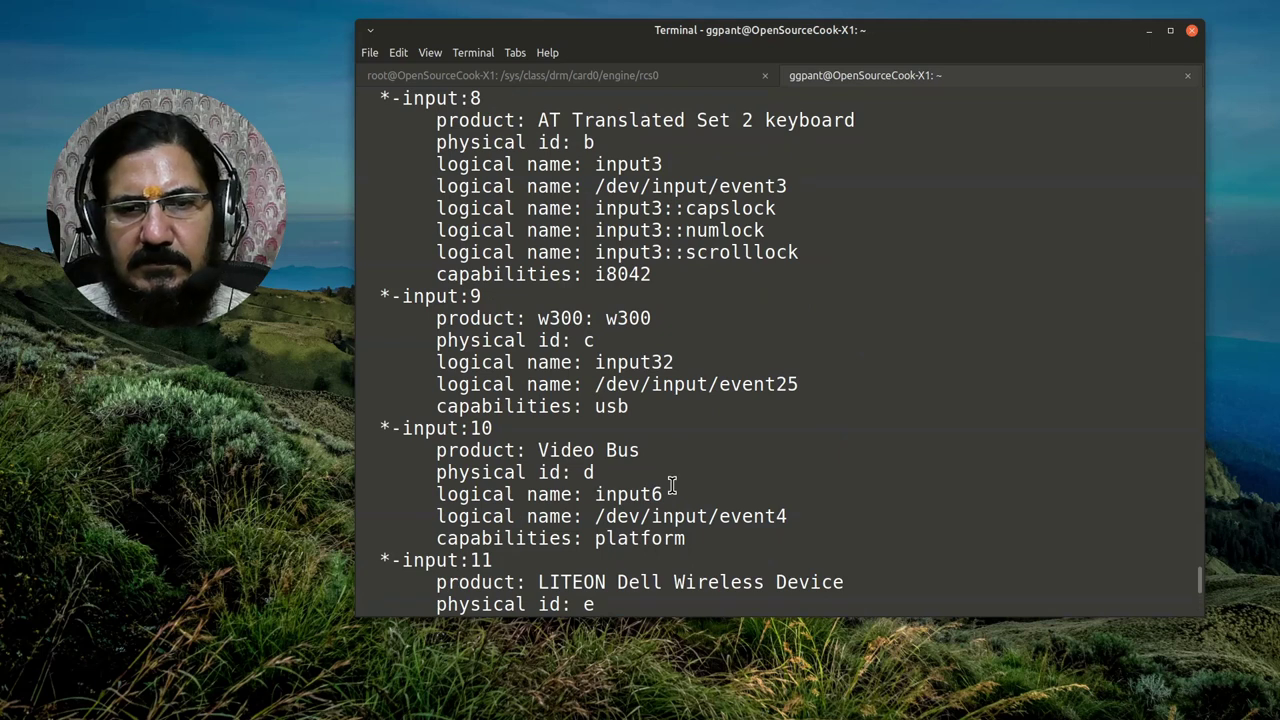
{"action": "scroll", "coordinate": [672, 484], "scroll_direction": "up", "scroll_amount": 2}
{"action": "scroll", "coordinate": [672, 484], "scroll_direction": "up", "scroll_amount": 2}
{"action": "scroll", "coordinate": [672, 484], "scroll_direction": "up", "scroll_amount": 5}
{"action": "scroll", "coordinate": [672, 484], "scroll_direction": "up", "scroll_amount": 9}
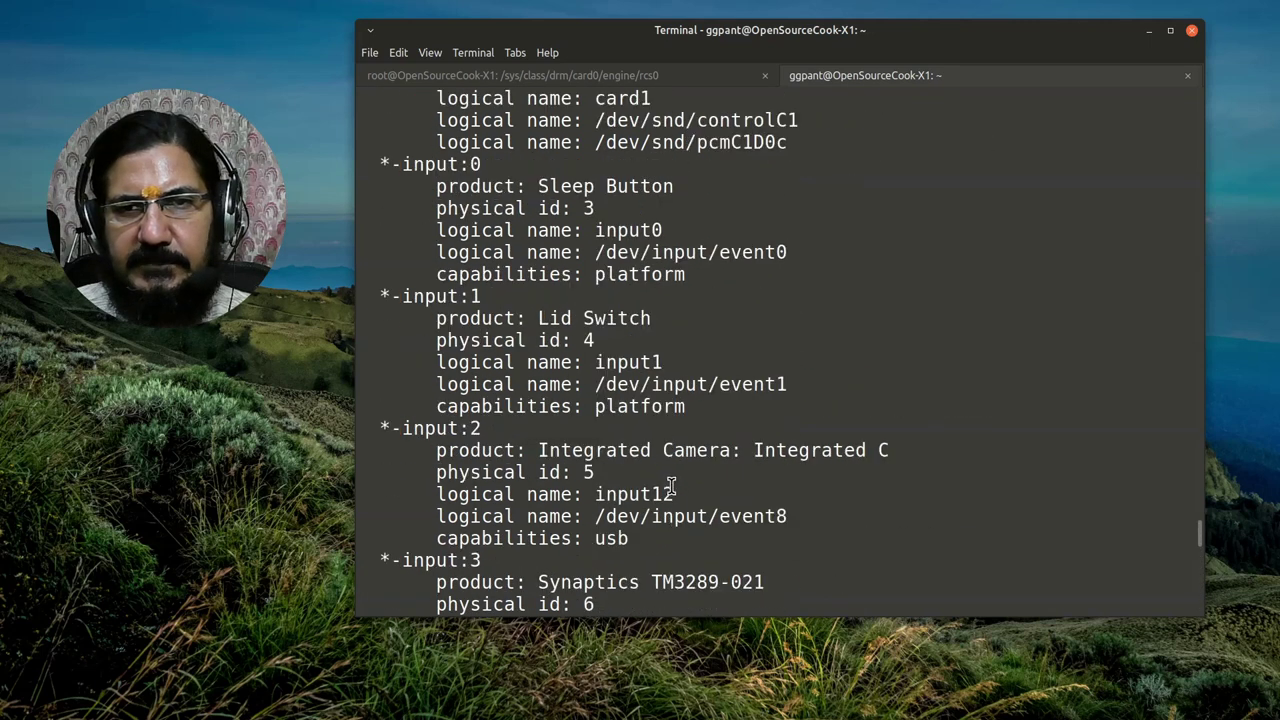
{"action": "scroll", "coordinate": [672, 486], "scroll_direction": "up", "scroll_amount": 9}
{"action": "scroll", "coordinate": [812, 459], "scroll_direction": "up", "scroll_amount": 4}
{"action": "scroll", "coordinate": [814, 457], "scroll_direction": "up", "scroll_amount": 5}
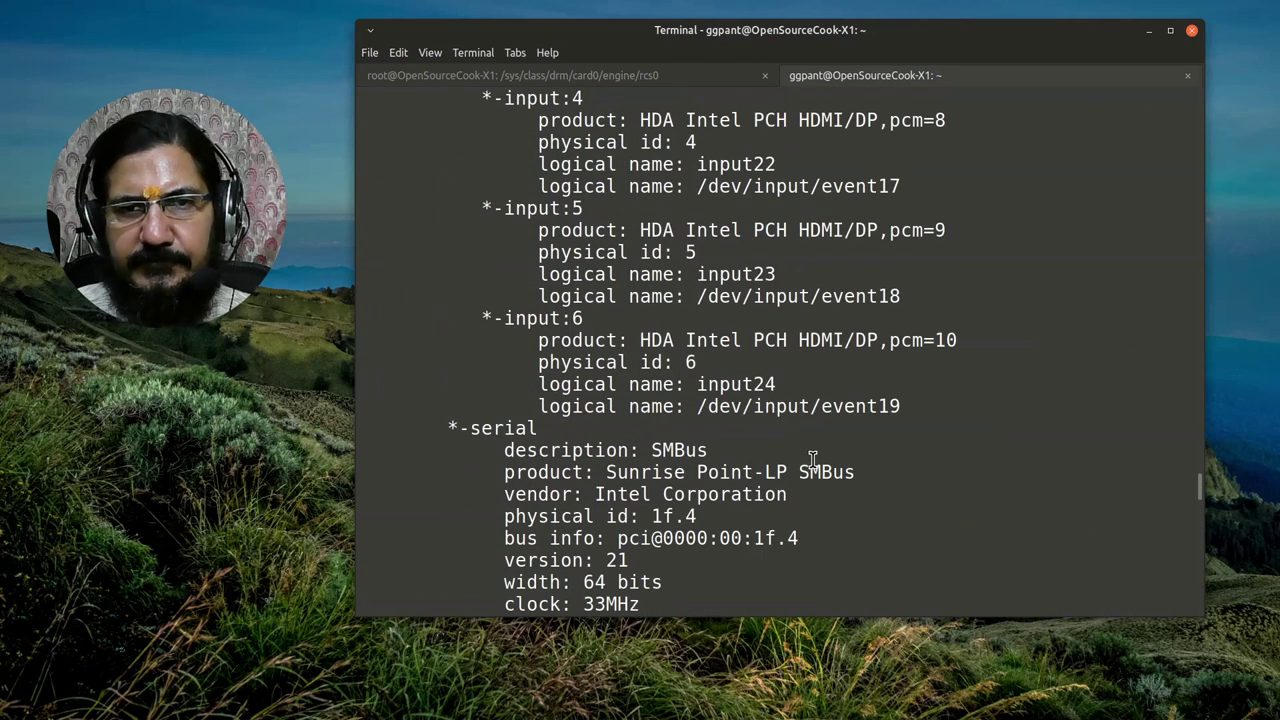
{"action": "scroll", "coordinate": [816, 455], "scroll_direction": "up", "scroll_amount": 10}
{"action": "scroll", "coordinate": [820, 451], "scroll_direction": "up", "scroll_amount": 1}
{"action": "mouse_move", "coordinate": [1203, 475]}
{"action": "left_mouse_down"}
{"action": "mouse_move", "coordinate": [1195, 117]}
{"action": "mouse_move", "coordinate": [1193, 149]}
{"action": "left_mouse_up"}
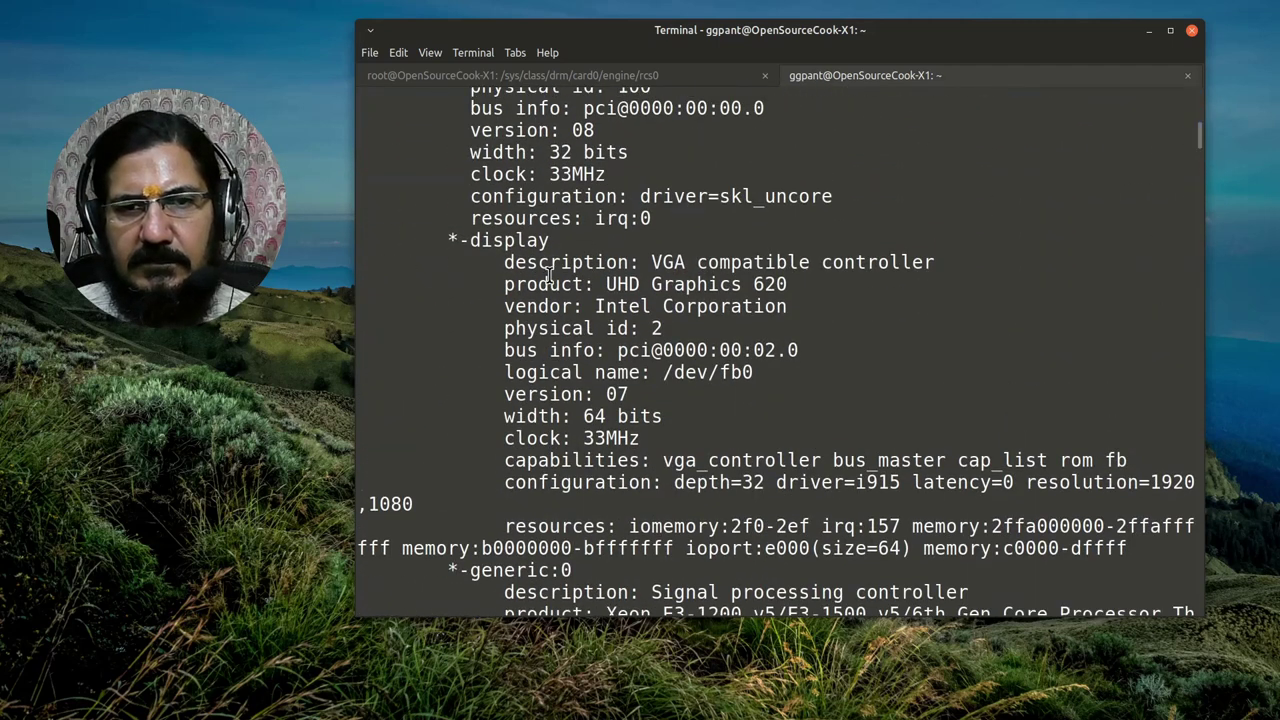
Step: Highlight the UHD Graphics 620 *-display block in the lshw output, then scroll through the listing
{"action": "mouse_move", "coordinate": [474, 245]}
{"action": "left_mouse_down"}
{"action": "mouse_move", "coordinate": [757, 283]}
{"action": "mouse_move", "coordinate": [889, 366]}
{"action": "mouse_move", "coordinate": [892, 390]}
{"action": "left_mouse_up"}
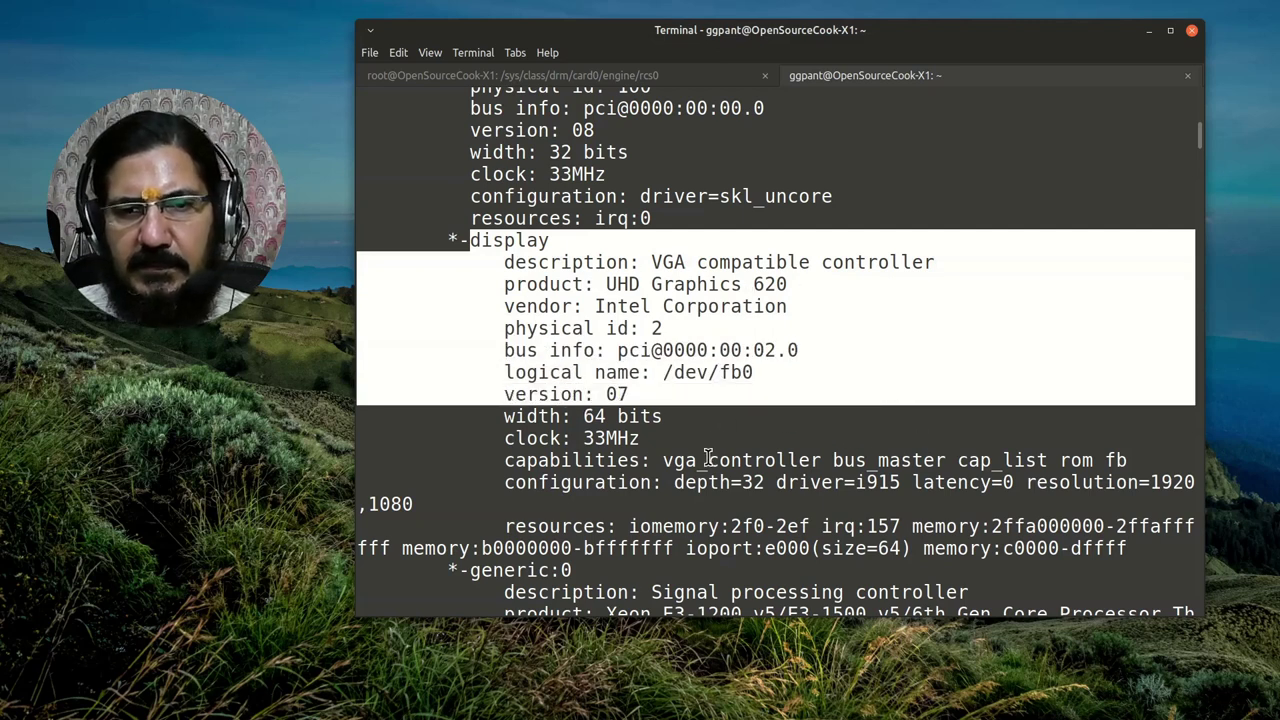
{"action": "left_click", "coordinate": [677, 428]}
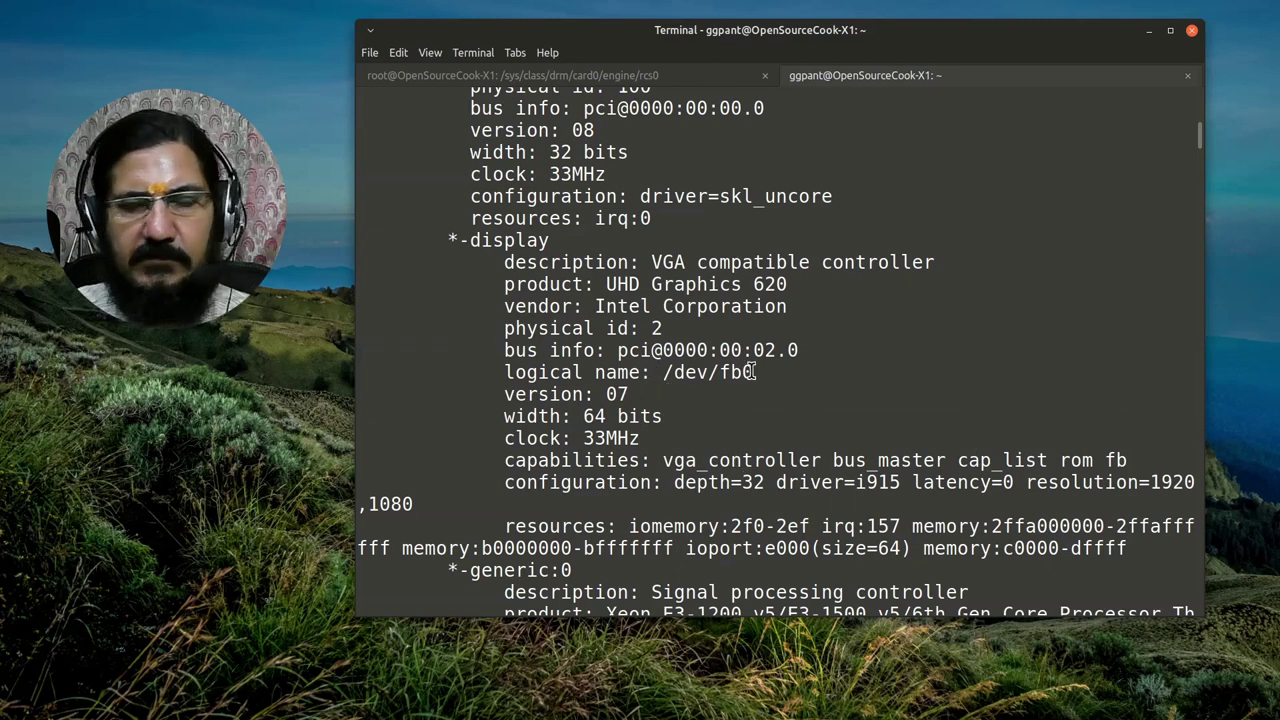
{"action": "scroll", "coordinate": [750, 375], "scroll_direction": "down", "scroll_amount": 9}
{"action": "scroll", "coordinate": [757, 386], "scroll_direction": "down", "scroll_amount": 7}
{"action": "scroll", "coordinate": [757, 386], "scroll_direction": "up", "scroll_amount": 2}
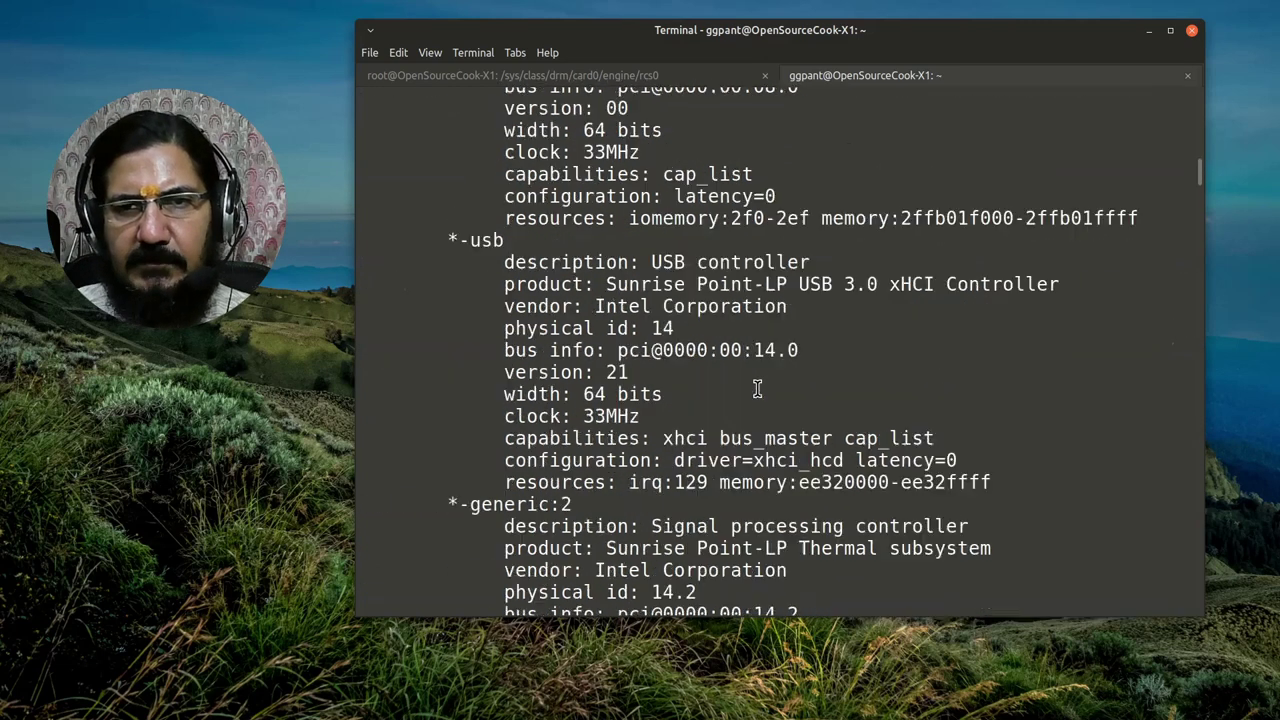
{"action": "scroll", "coordinate": [757, 388], "scroll_direction": "up", "scroll_amount": 2}
{"action": "scroll", "coordinate": [755, 392], "scroll_direction": "up", "scroll_amount": 4}
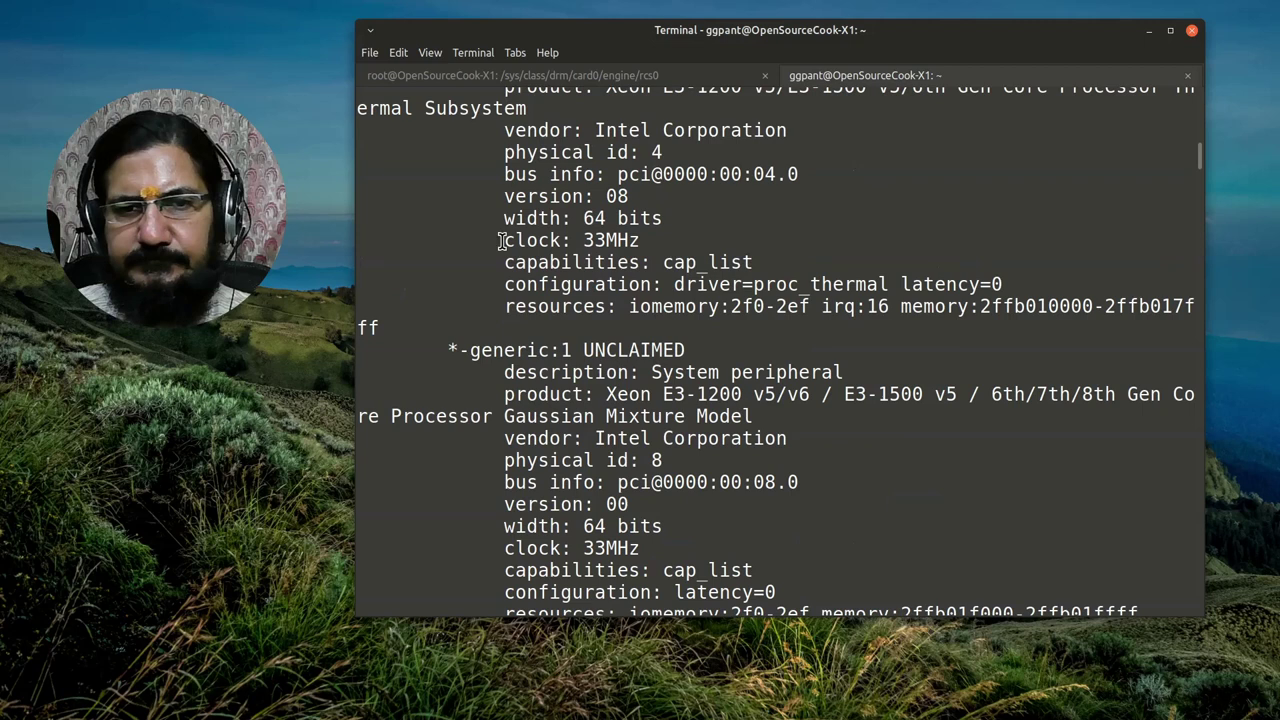
{"action": "scroll", "coordinate": [948, 498], "scroll_direction": "up", "scroll_amount": 5}
{"action": "scroll", "coordinate": [940, 494], "scroll_direction": "up", "scroll_amount": 8}
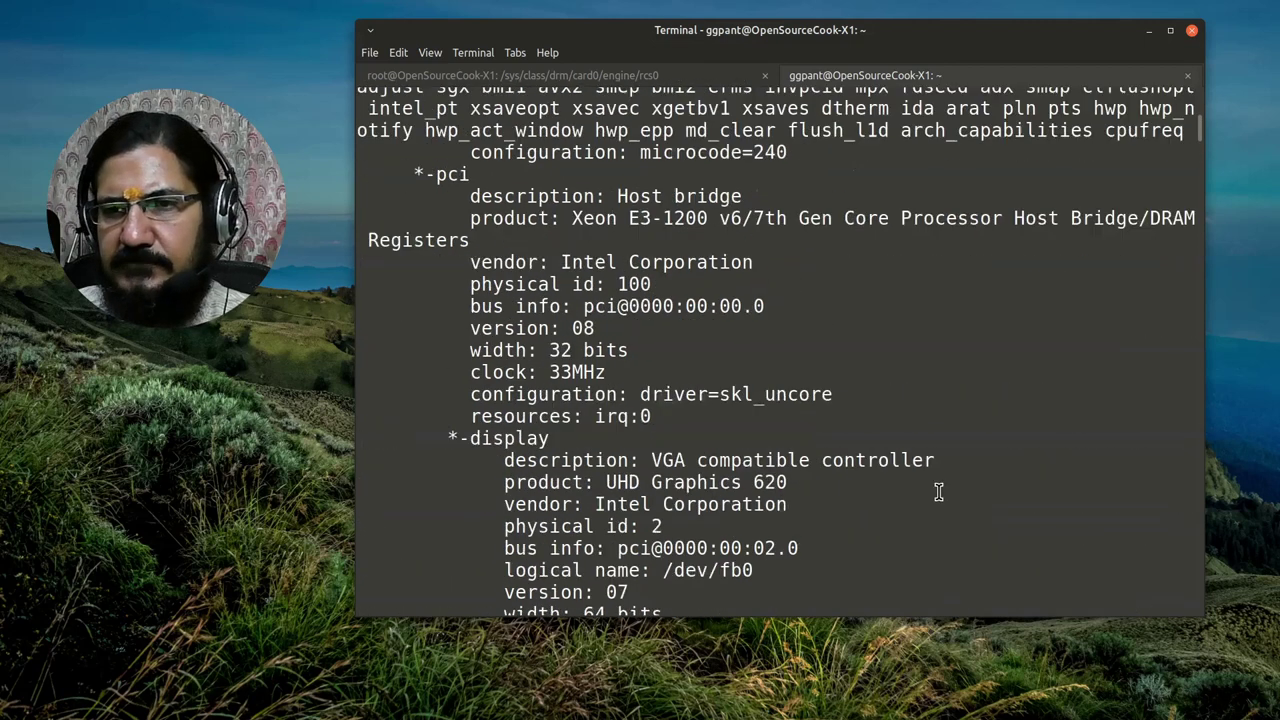
{"action": "scroll", "coordinate": [937, 491], "scroll_direction": "up", "scroll_amount": 1}
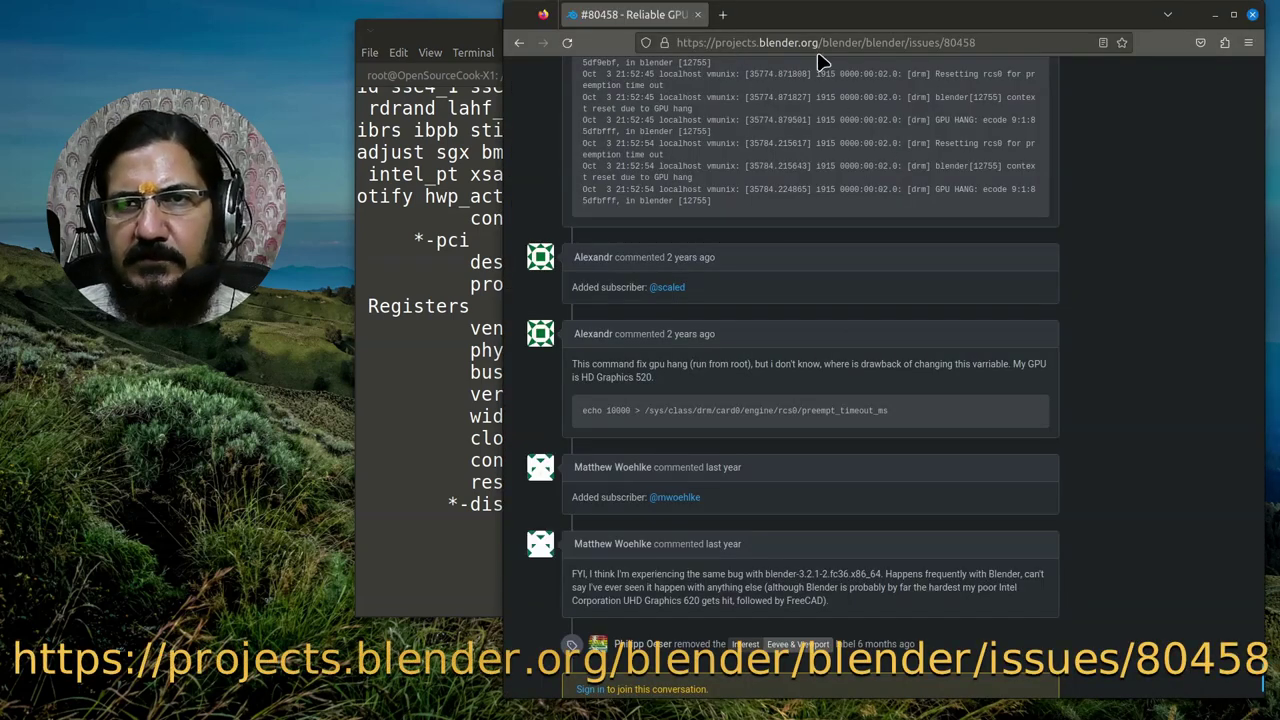
Step: Scroll issue #80458 to Alexandr's comment with the echo 10000 > preempt_timeout_ms command
{"action": "left_click", "coordinate": [943, 43]}
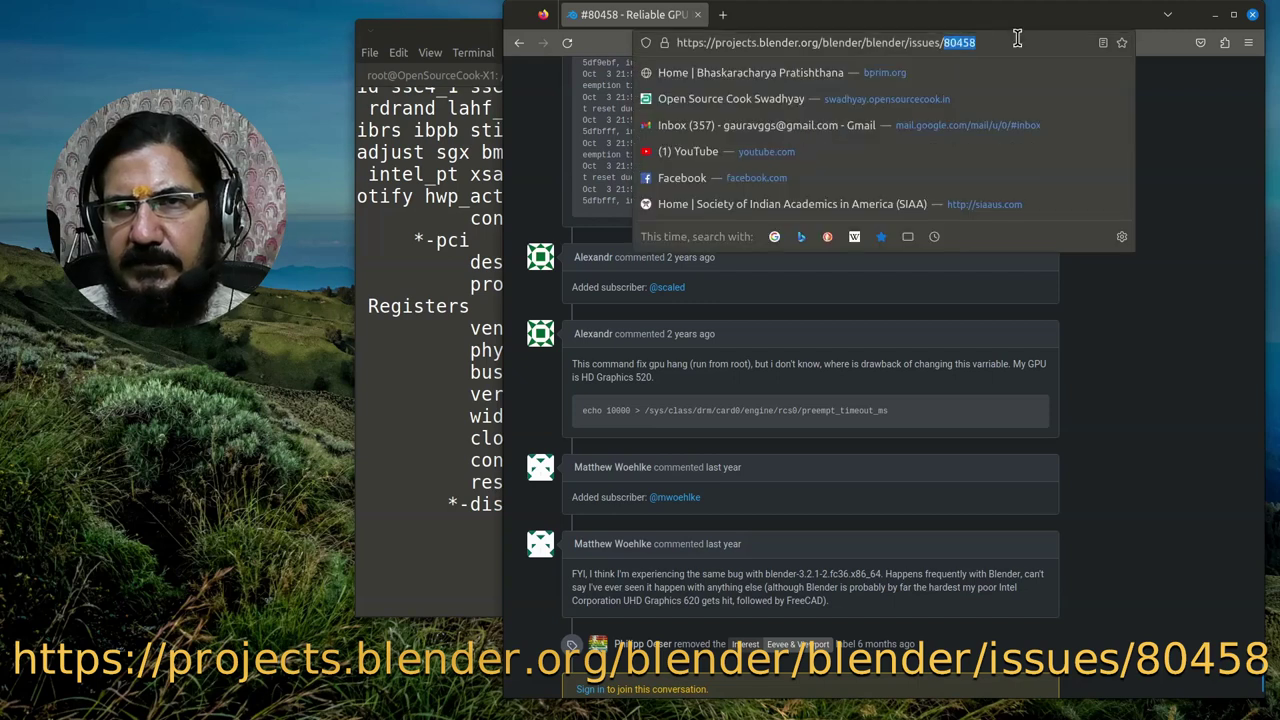
{"action": "left_click", "coordinate": [1014, 44]}
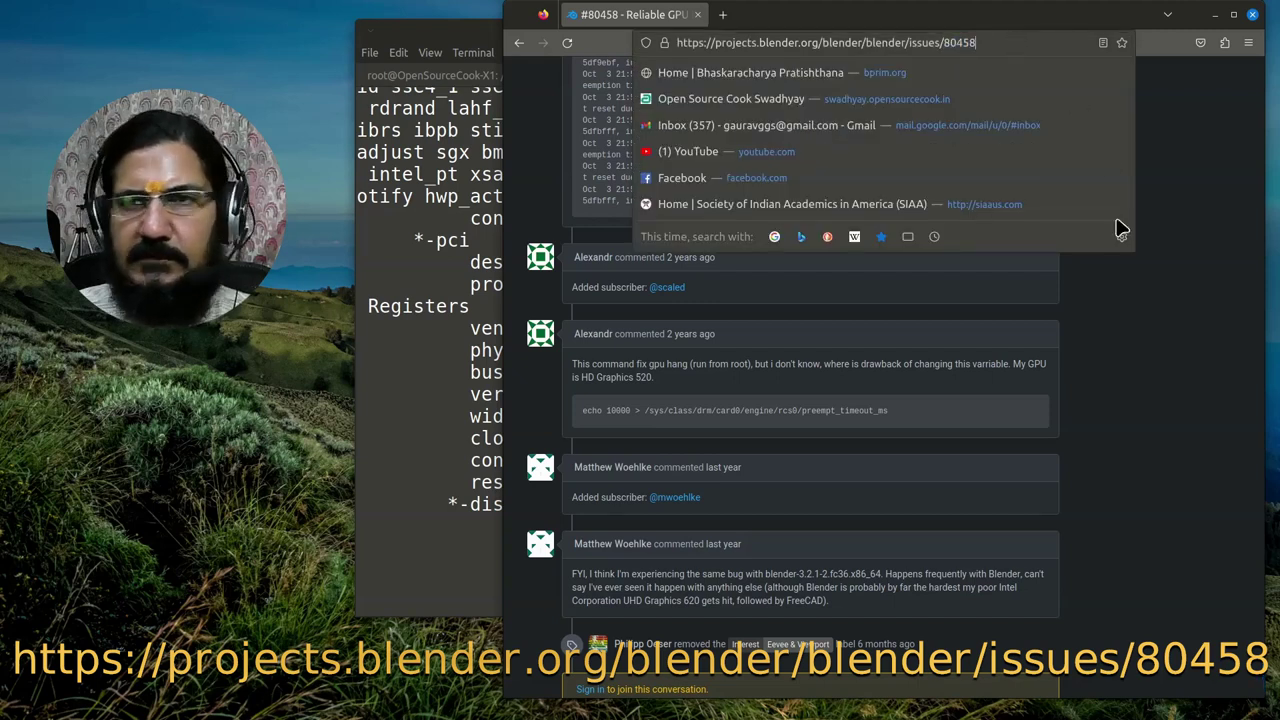
{"action": "left_click", "coordinate": [1177, 412]}
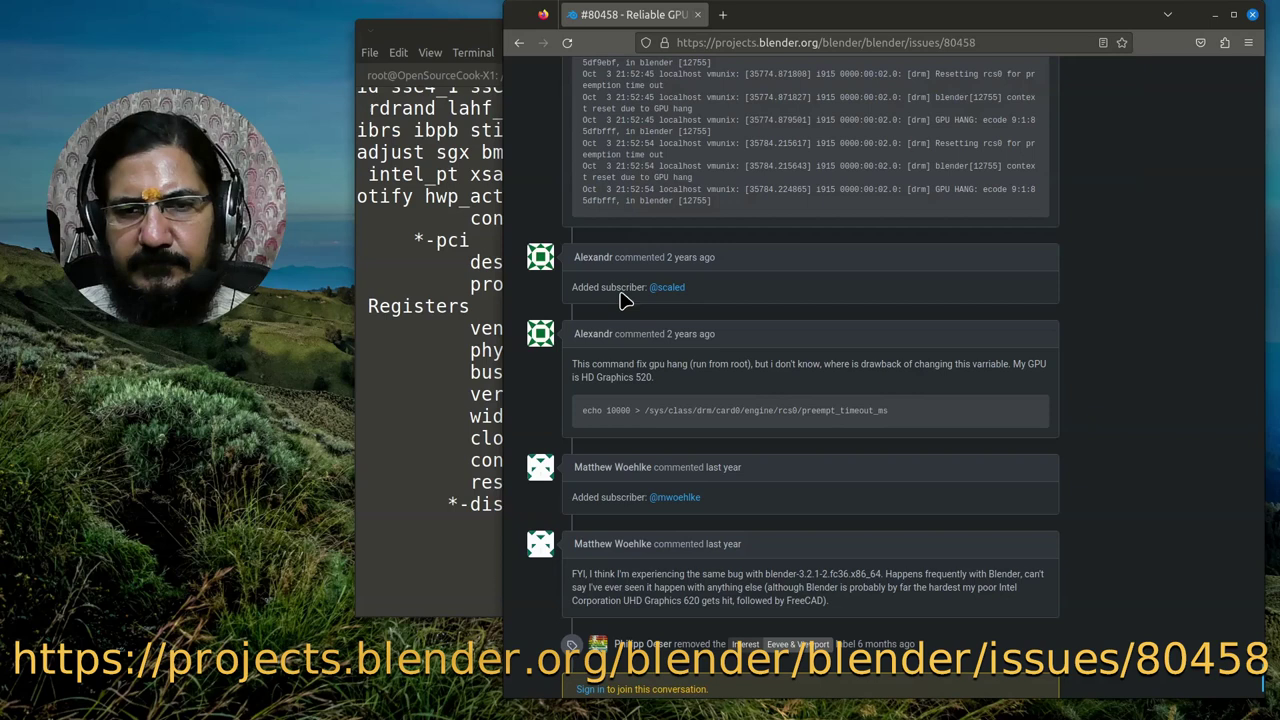
{"action": "mouse_move", "coordinate": [587, 415]}
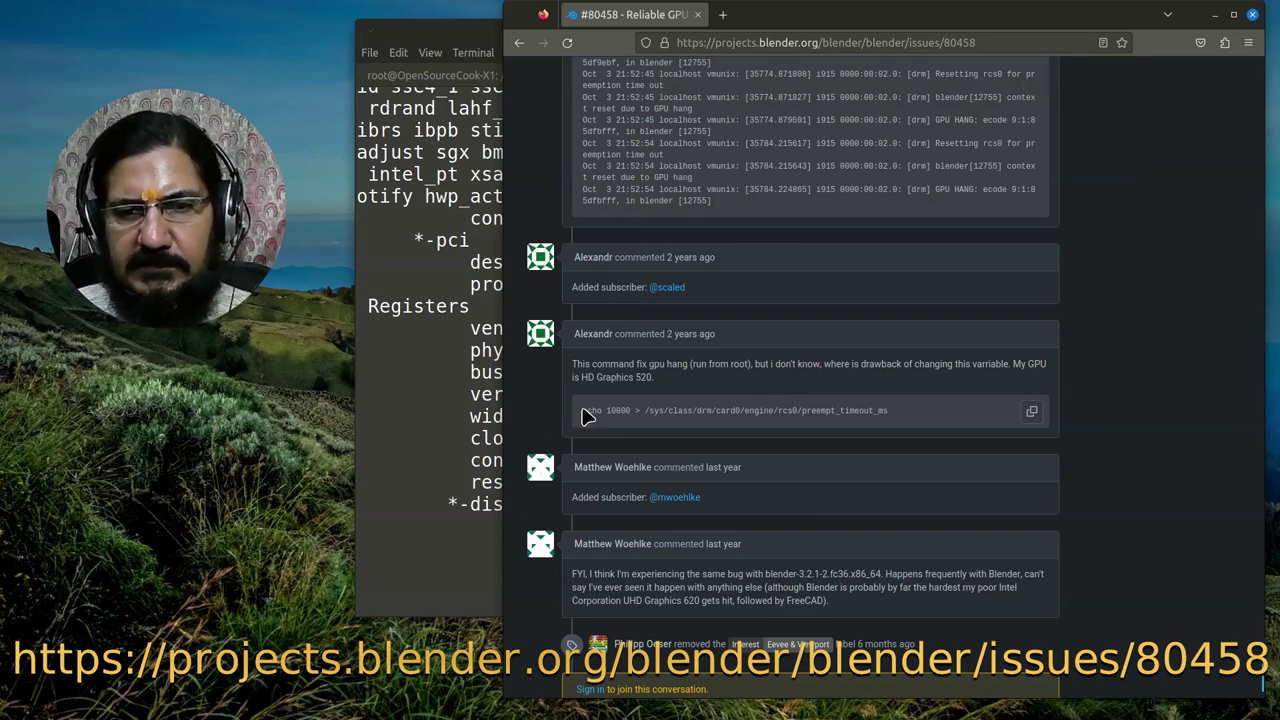
{"action": "scroll", "coordinate": [630, 440], "scroll_direction": "up", "scroll_amount": 2, "text": "ctrl"}
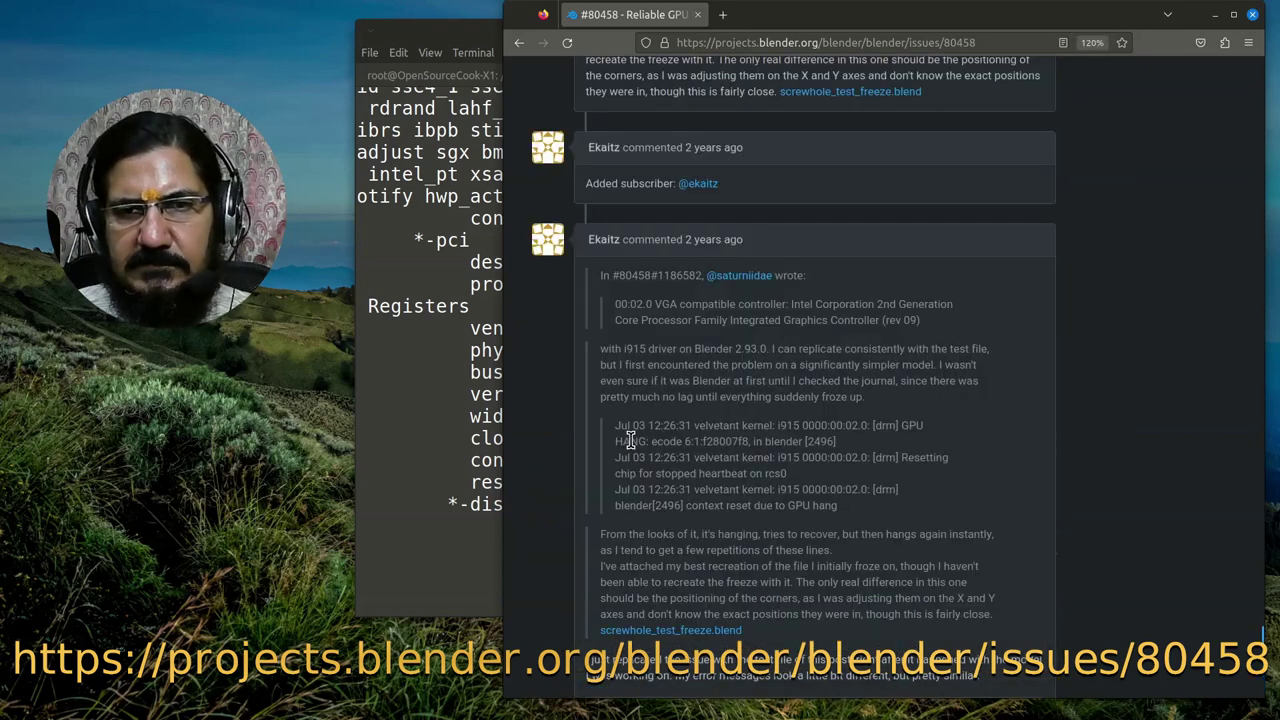
{"action": "scroll", "coordinate": [630, 440], "scroll_direction": "down", "scroll_amount": 5}
{"action": "scroll", "coordinate": [630, 440], "scroll_direction": "down", "scroll_amount": 5}
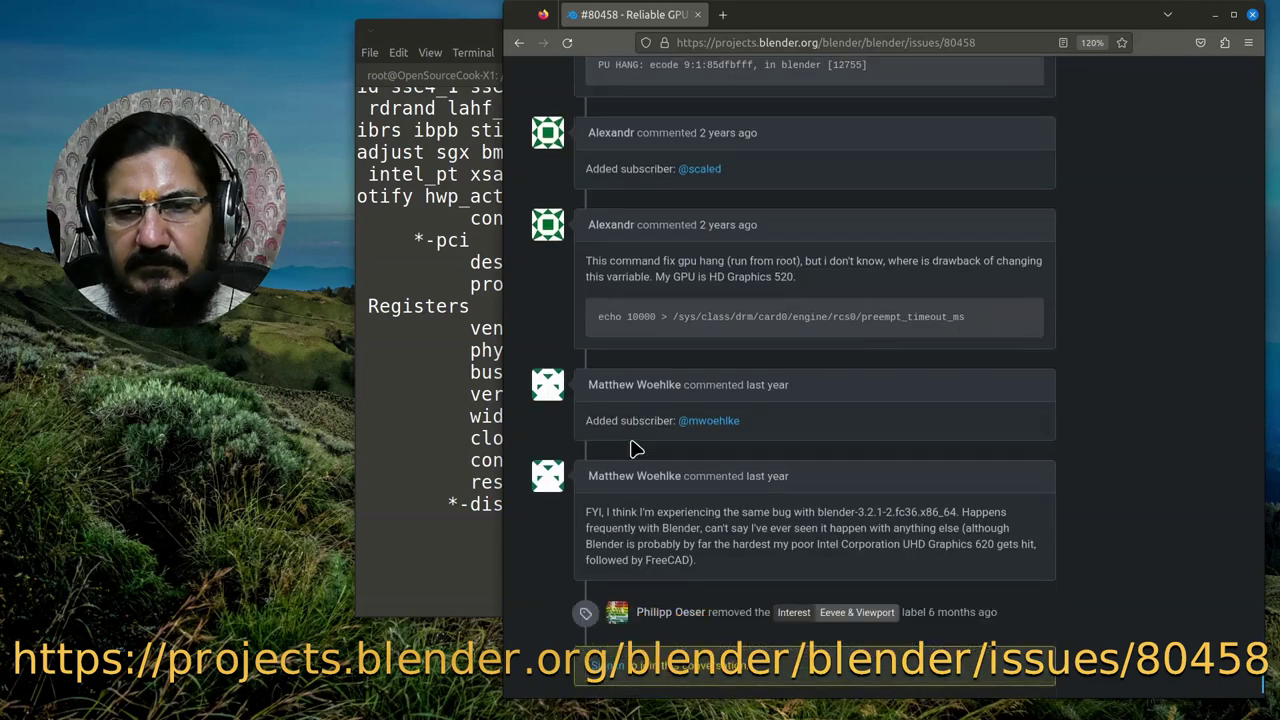
{"action": "scroll", "coordinate": [630, 440], "scroll_direction": "down", "scroll_amount": 1}
{"action": "scroll", "coordinate": [630, 440], "scroll_direction": "up", "scroll_amount": 5}
{"action": "scroll", "coordinate": [630, 440], "scroll_direction": "down", "scroll_amount": 2}
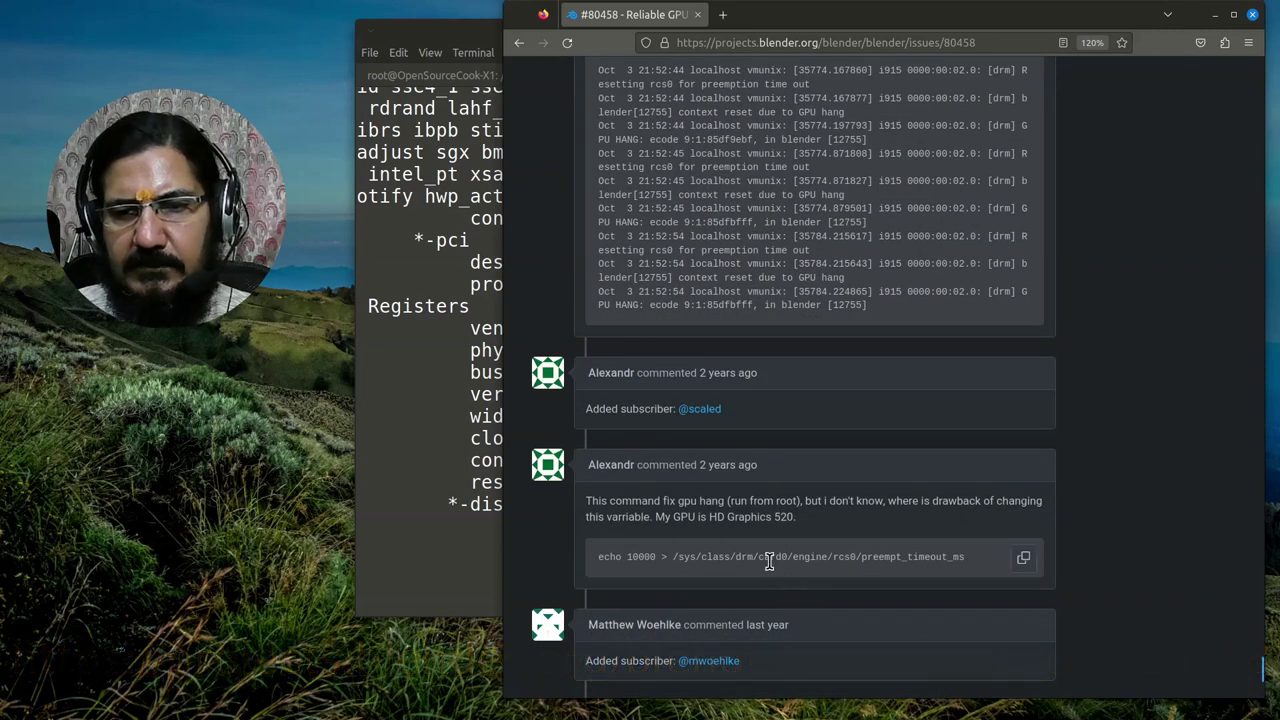
{"action": "double_click", "coordinate": [823, 558]}
{"action": "left_click", "coordinate": [823, 558]}
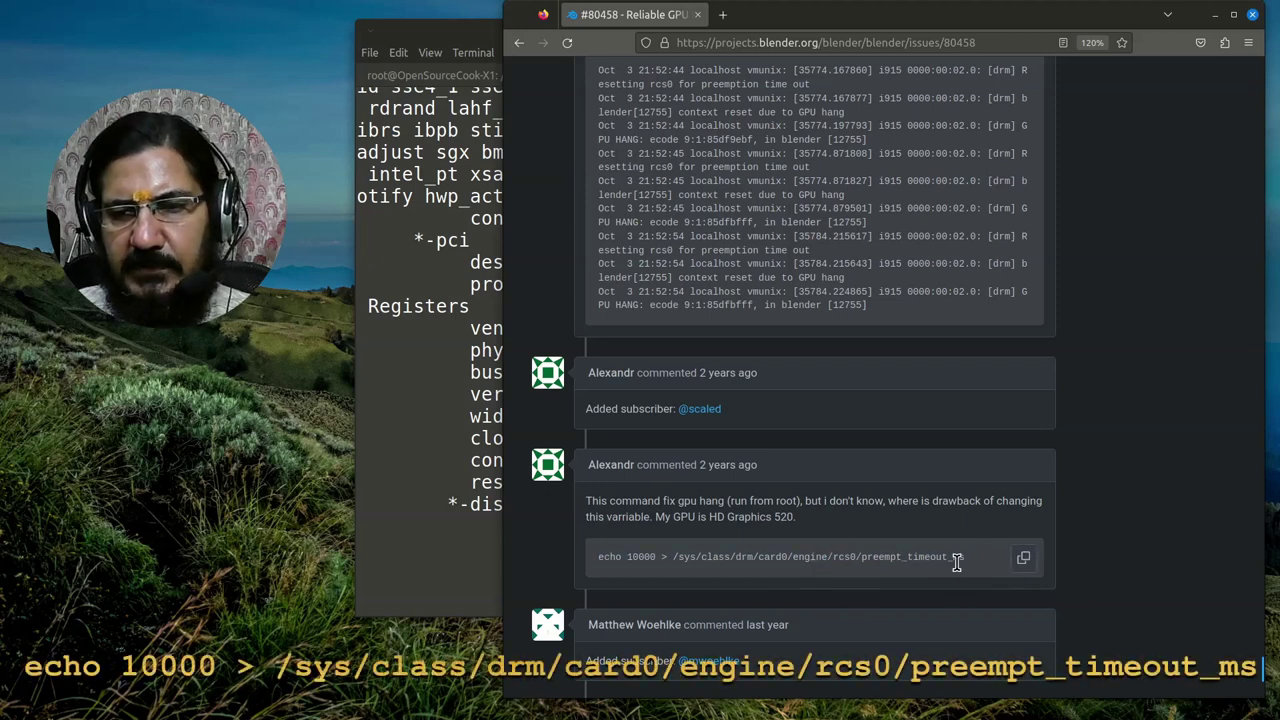
Step: Run dmesg in the terminal to show the kernel log of the GPU hangs
{"action": "left_click", "coordinate": [422, 537]}
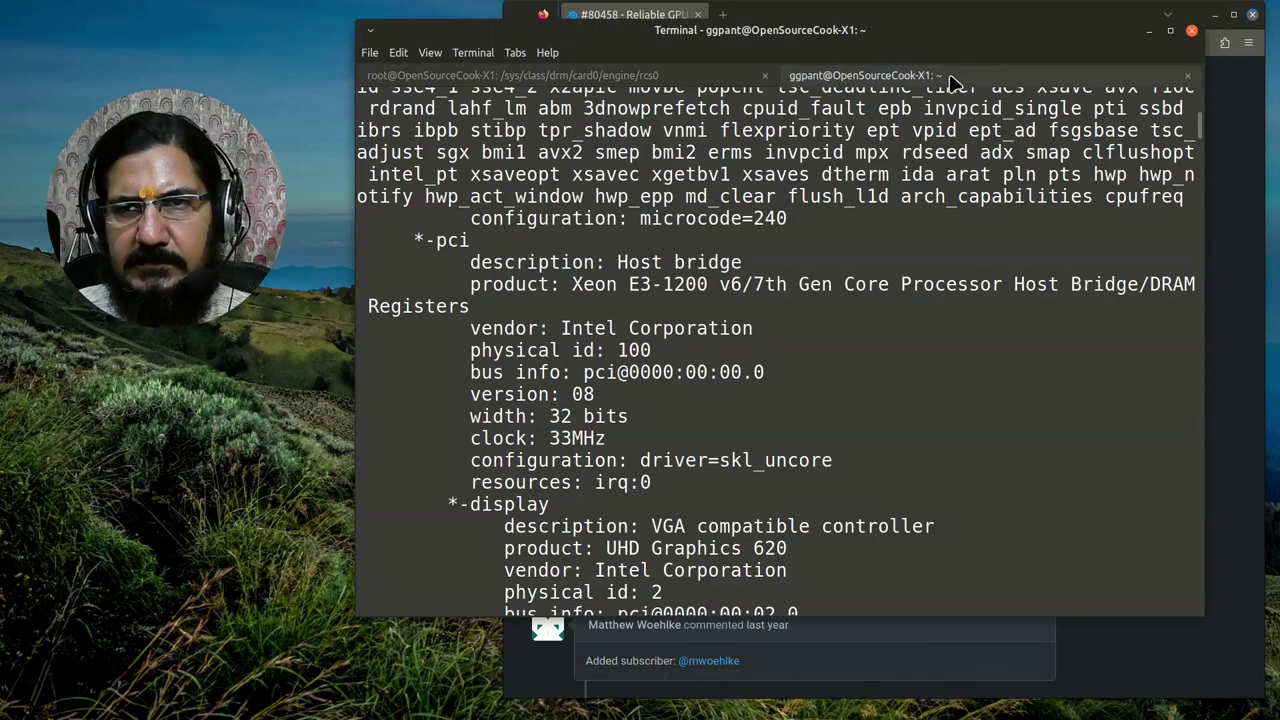
{"action": "scroll", "coordinate": [878, 430], "scroll_direction": "down", "scroll_amount": 9}
{"action": "scroll", "coordinate": [878, 430], "scroll_direction": "down", "scroll_amount": 7}
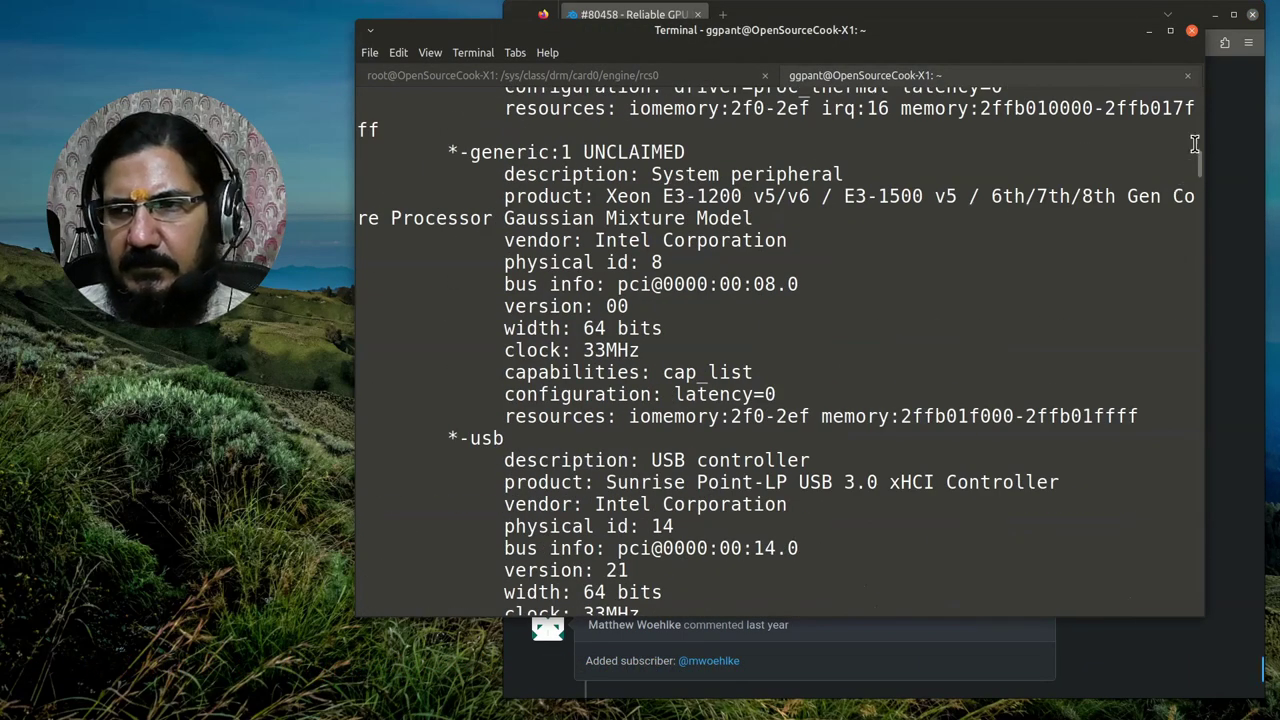
{"action": "left_click_drag", "start_coordinate": [1205, 162], "coordinate": [1178, 636]}
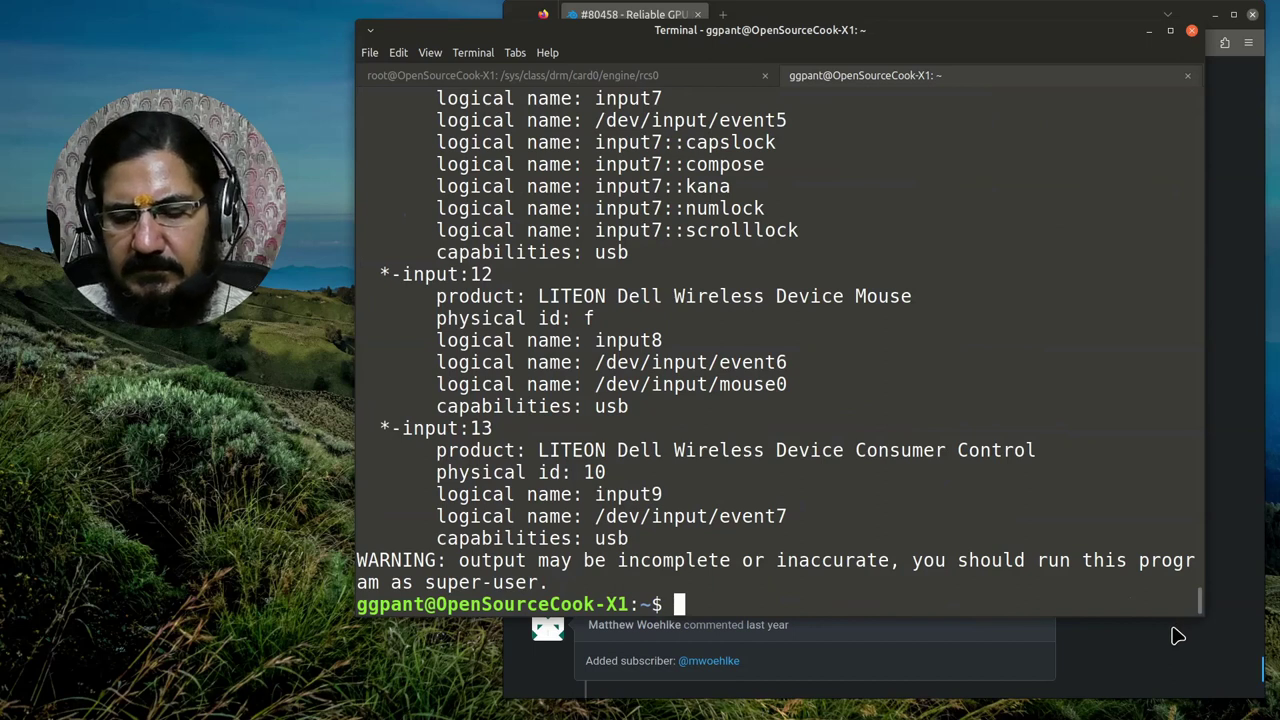
{"action": "type", "text": "dmesg"}
{"action": "key", "text": "Return"}
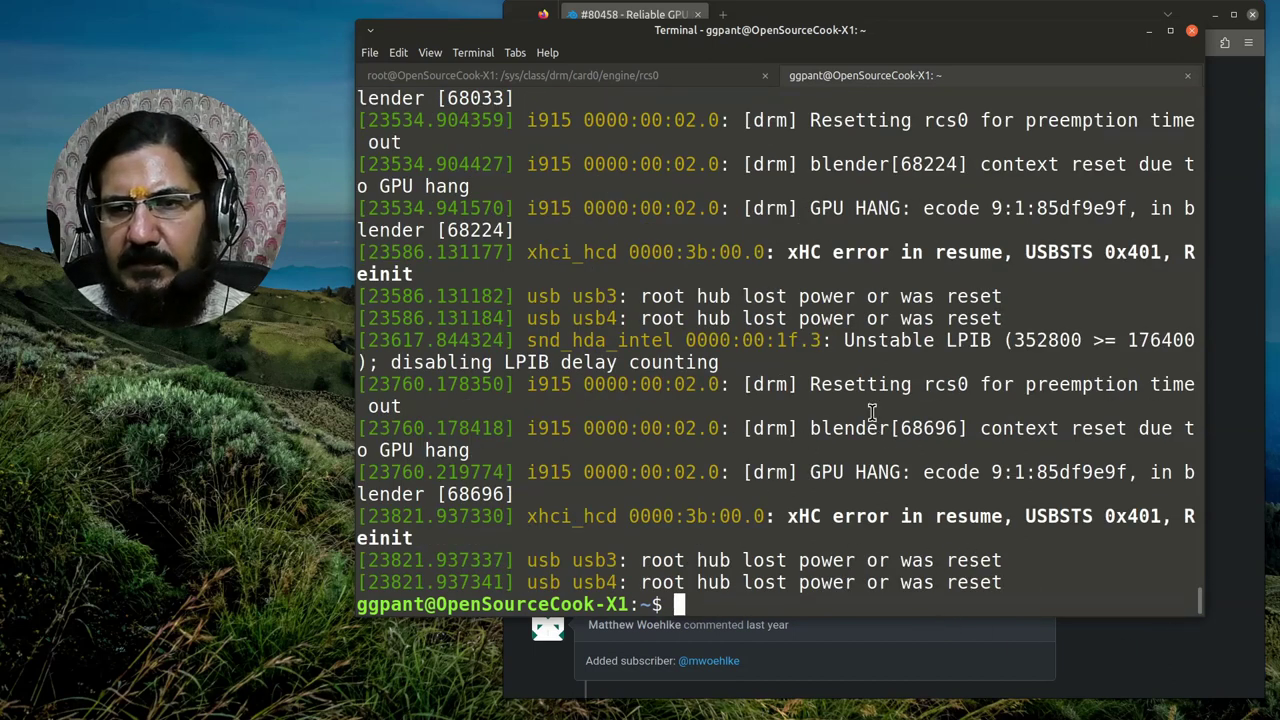
Step: Highlight the 'preemption time out' phrase in the rcs0 GPU reset message
{"action": "left_click_drag", "start_coordinate": [806, 381], "coordinate": [1170, 441]}
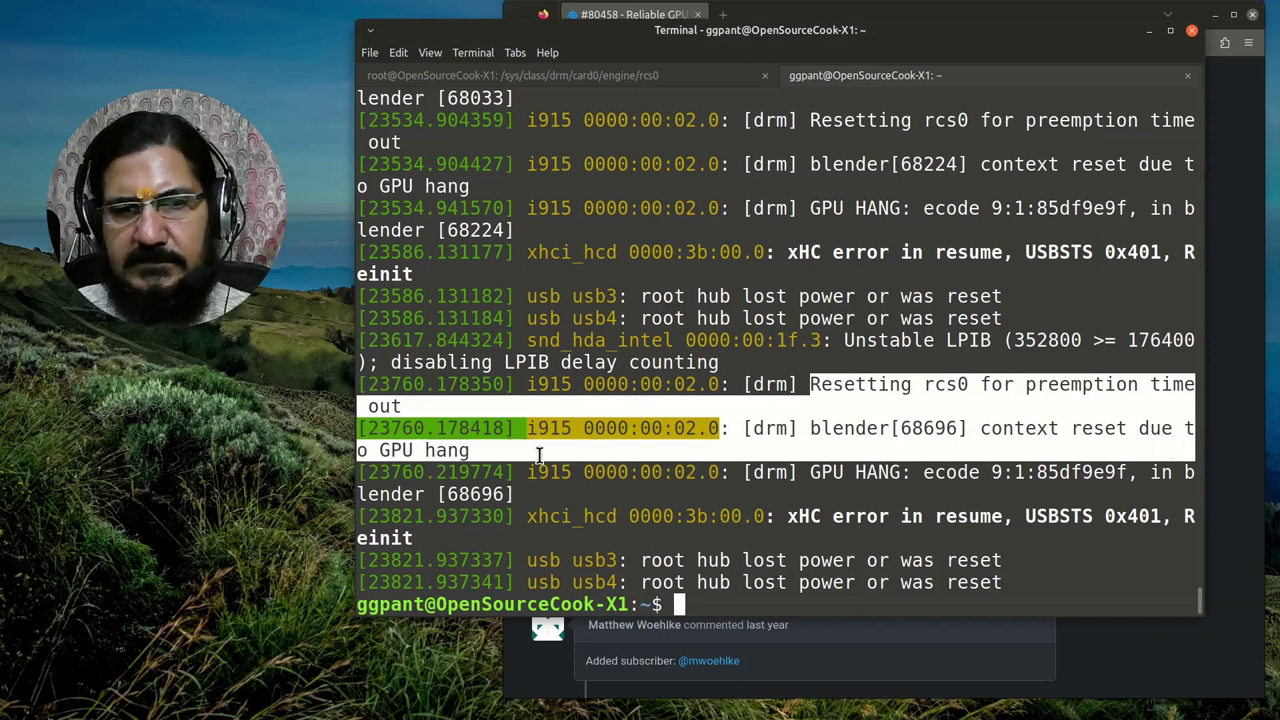
{"action": "left_click", "coordinate": [934, 388]}
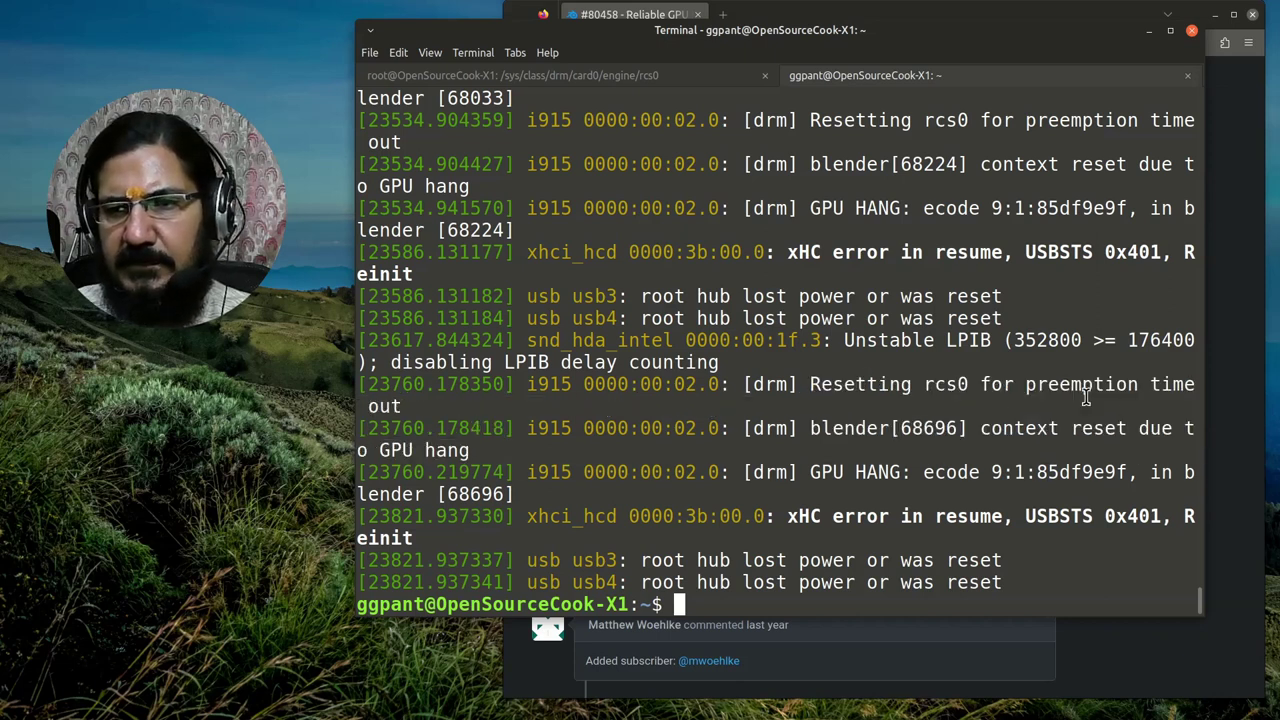
{"action": "left_click_drag", "start_coordinate": [1026, 386], "coordinate": [1122, 430]}
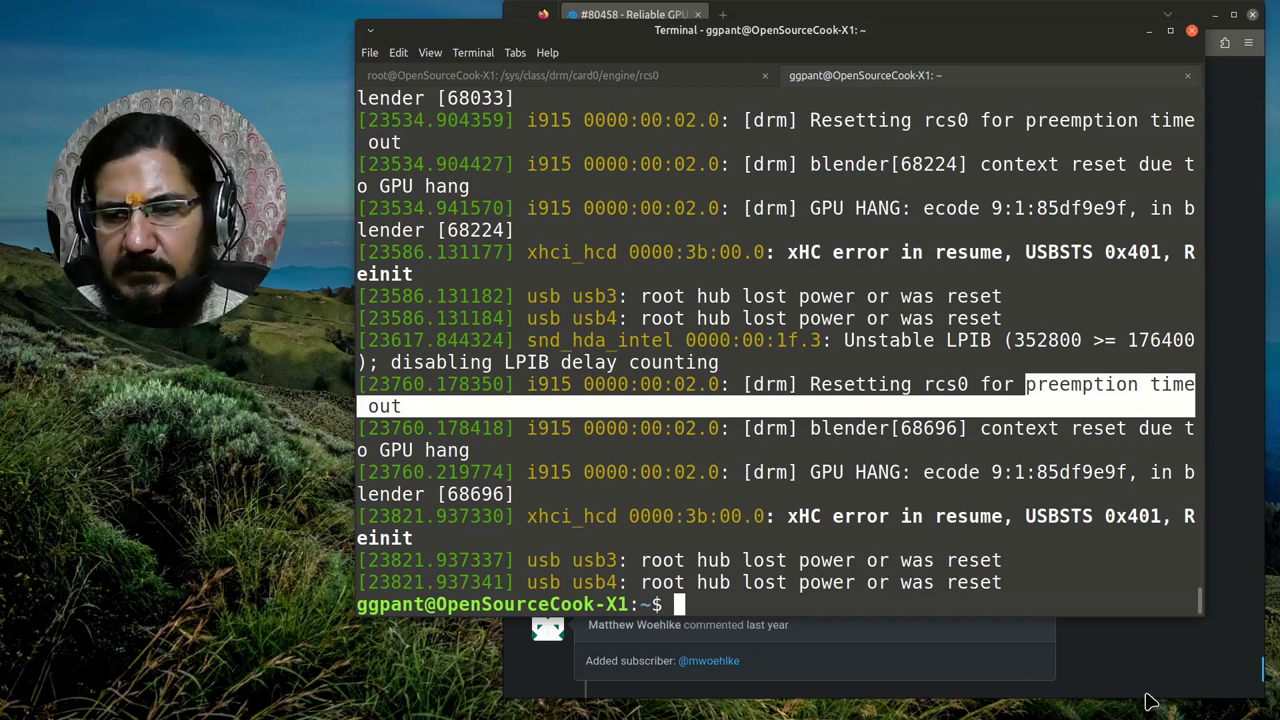
{"action": "left_click", "coordinate": [1163, 659]}
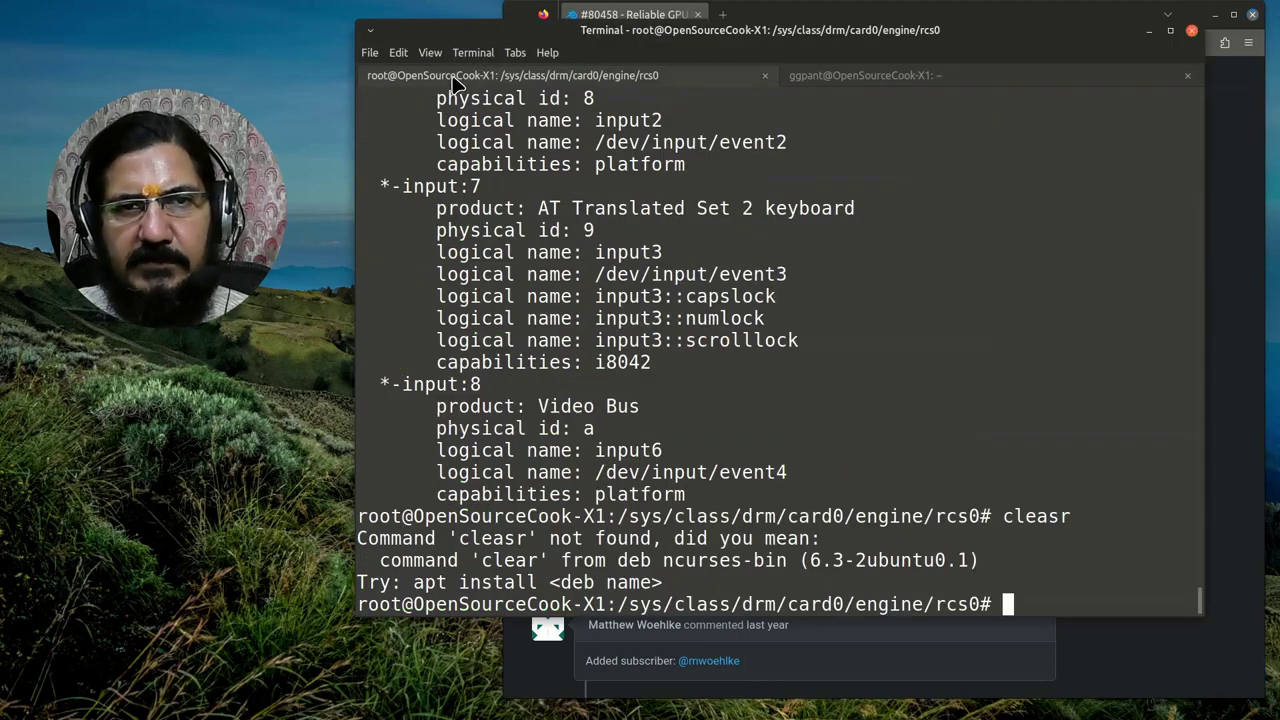
Step: List the rcs0 engine files and show the current preempt_timeout_ms value of 640
{"action": "left_click", "coordinate": [455, 86]}
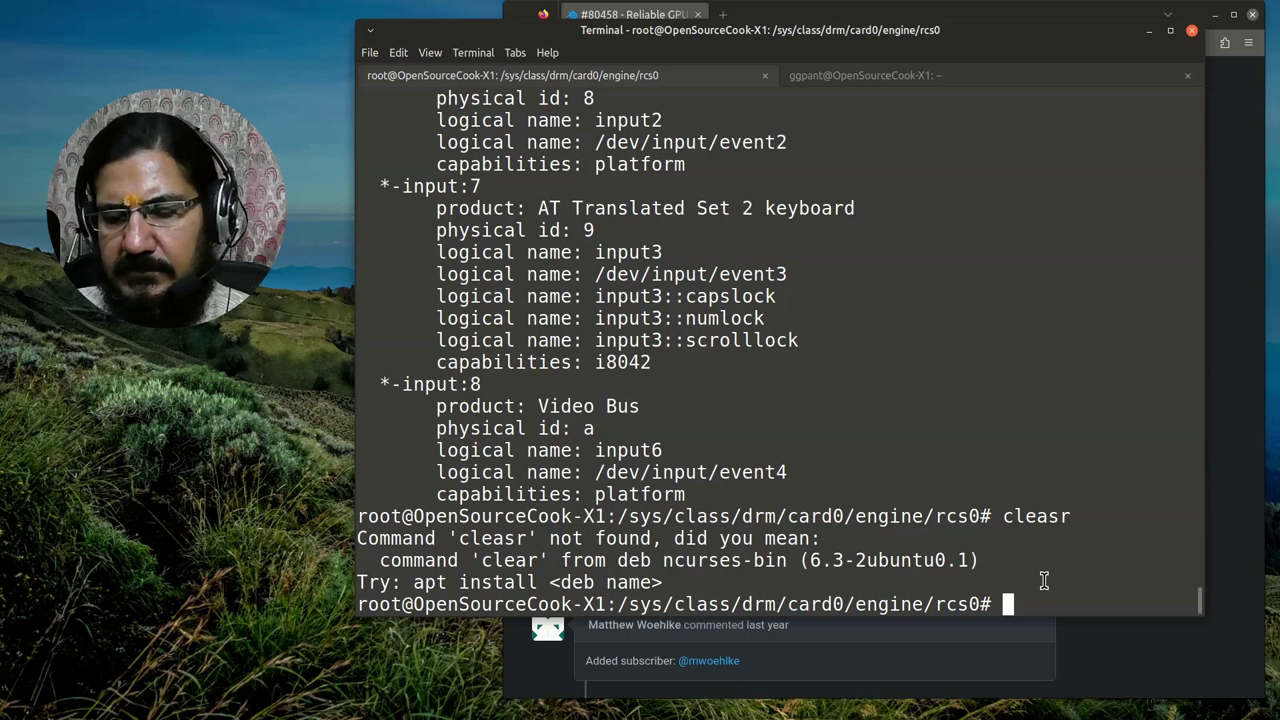
{"action": "type", "text": "ls"}
{"action": "key", "text": "Return"}
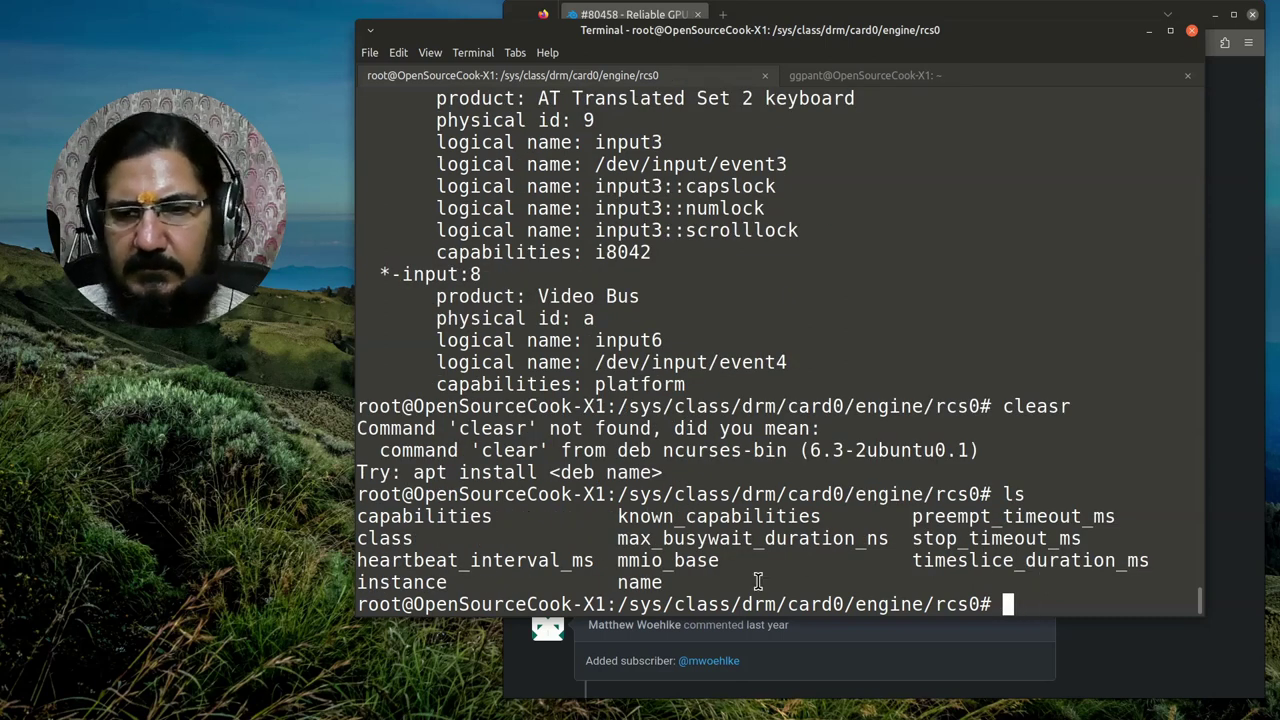
{"action": "type", "text": "cat p"}
{"action": "key", "text": "Tab"}
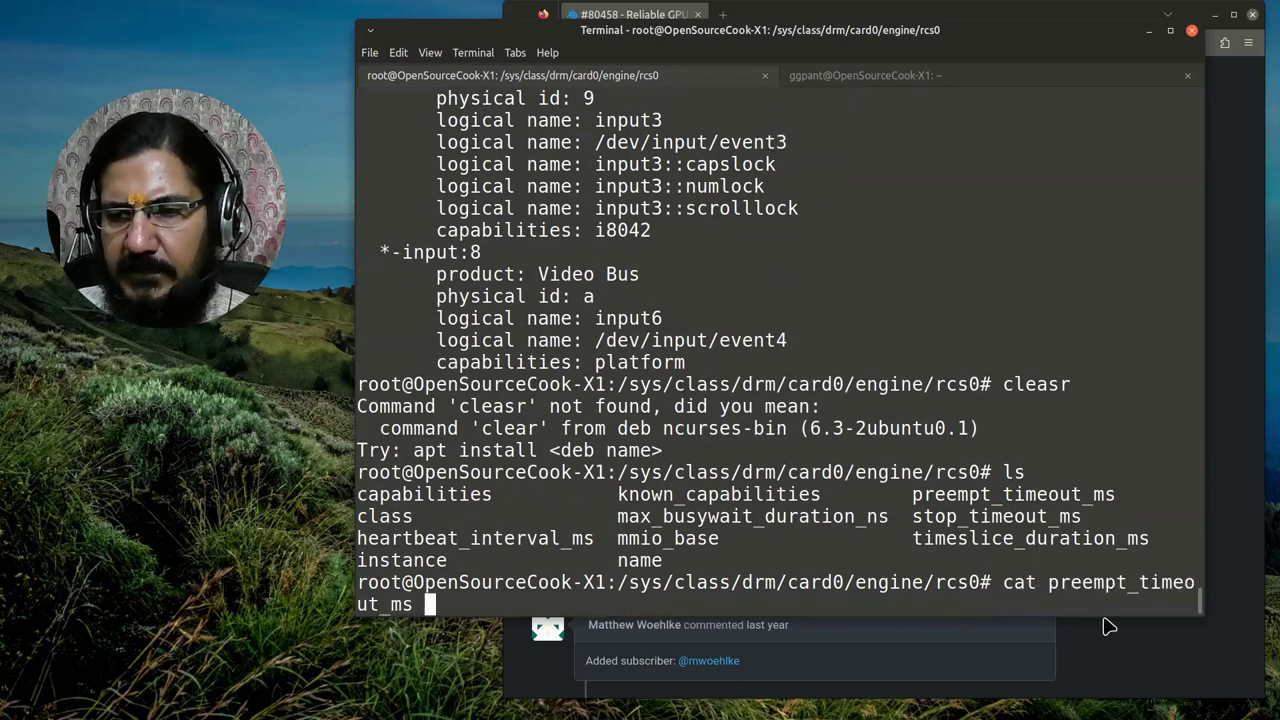
{"action": "key", "text": "Return"}
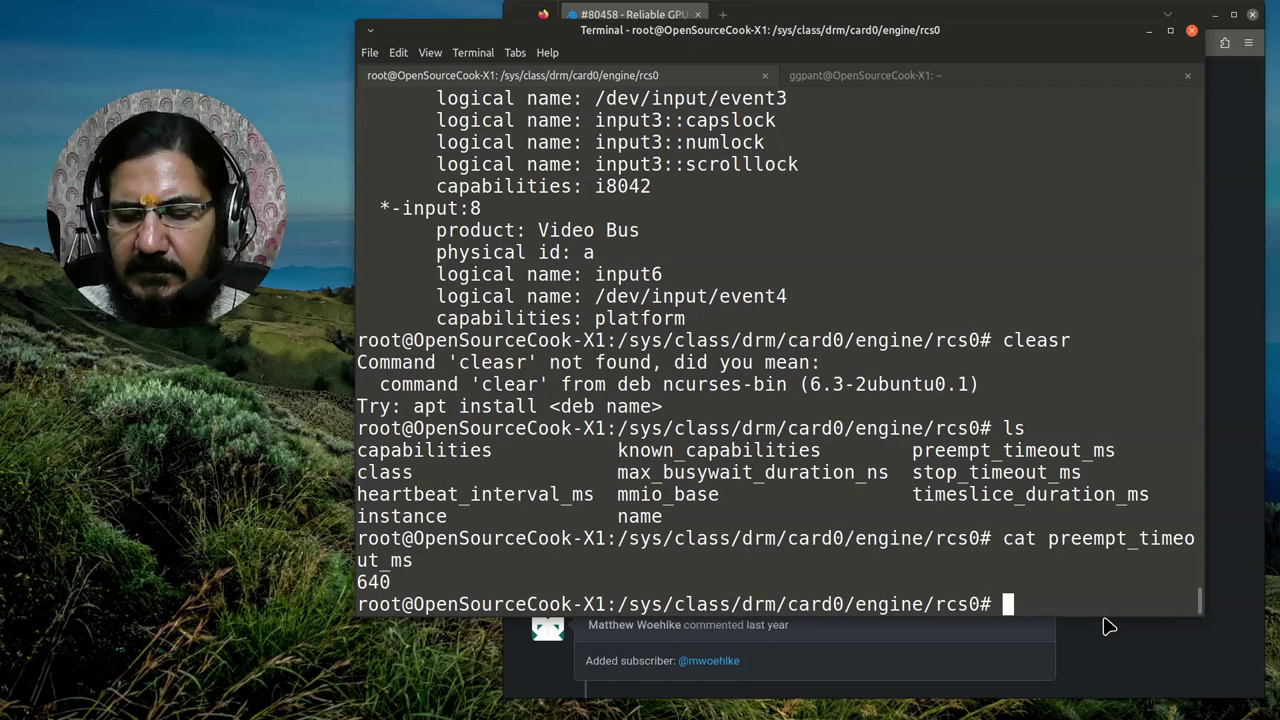
Step: Write 10000 into preempt_timeout_ms and exit the root shell
{"action": "type", "text": "echo "}
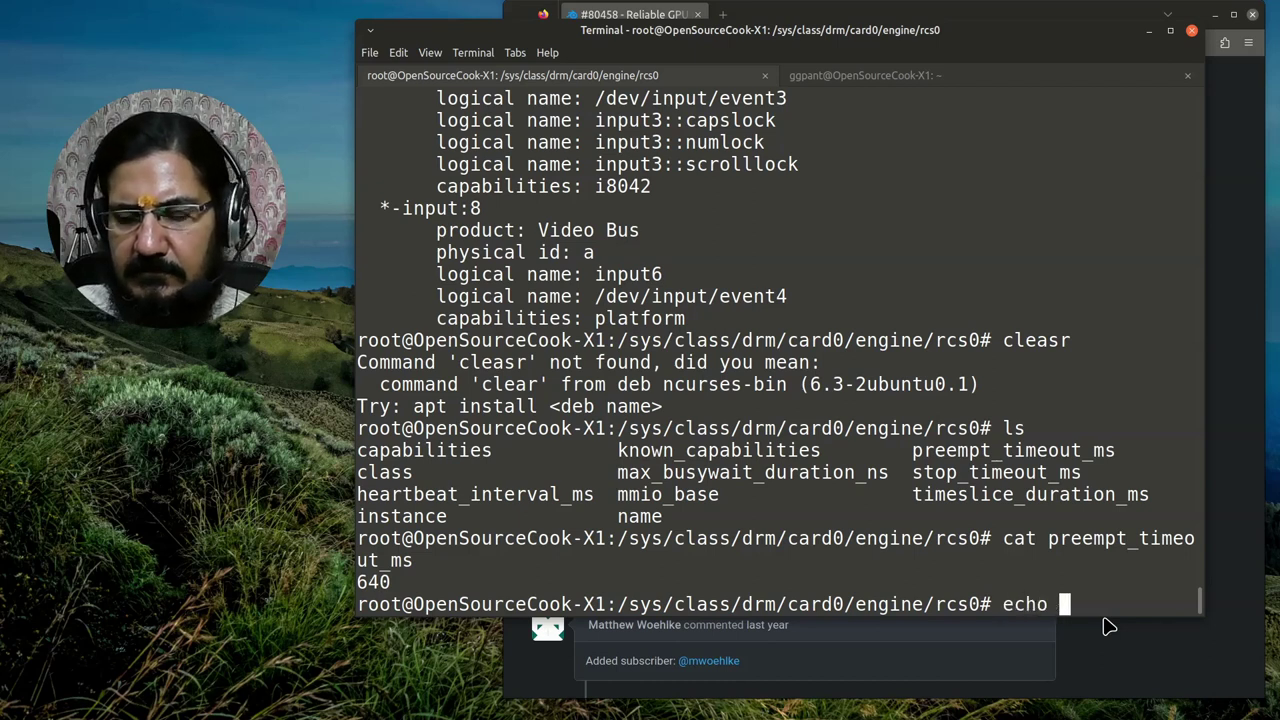
{"action": "type", "text": "10000 > "}
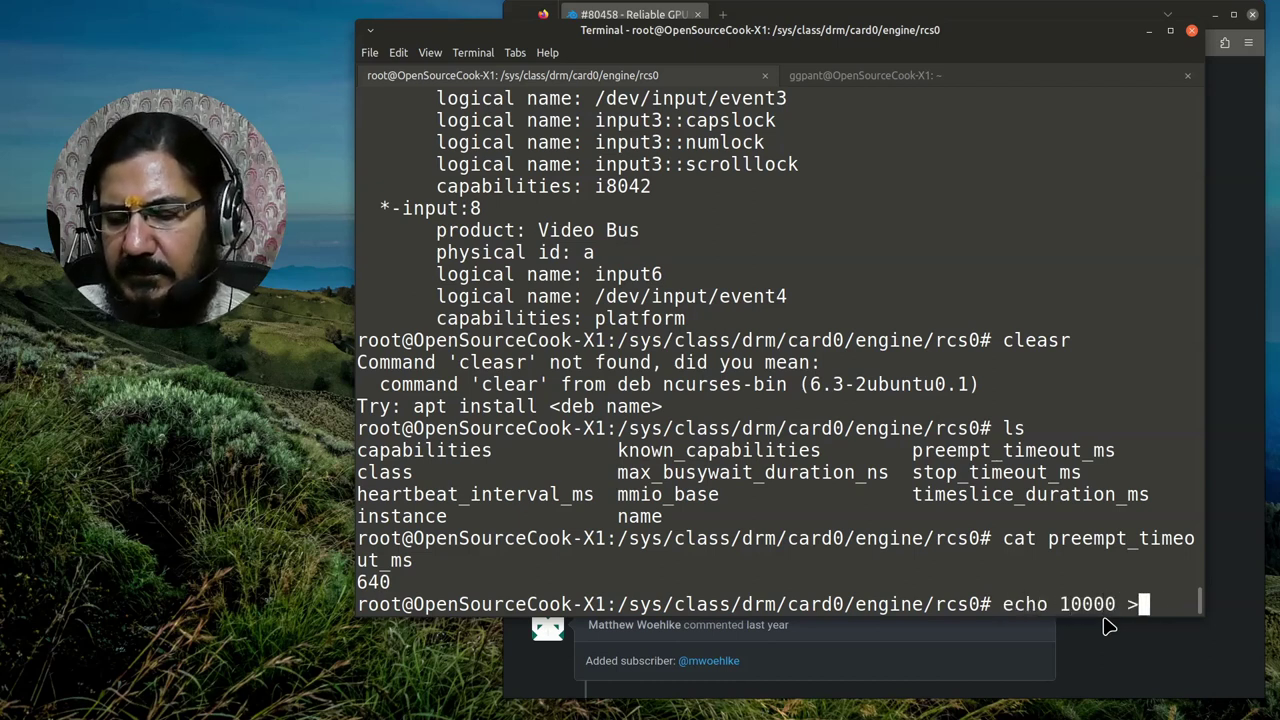
{"action": "type", "text": "pre"}
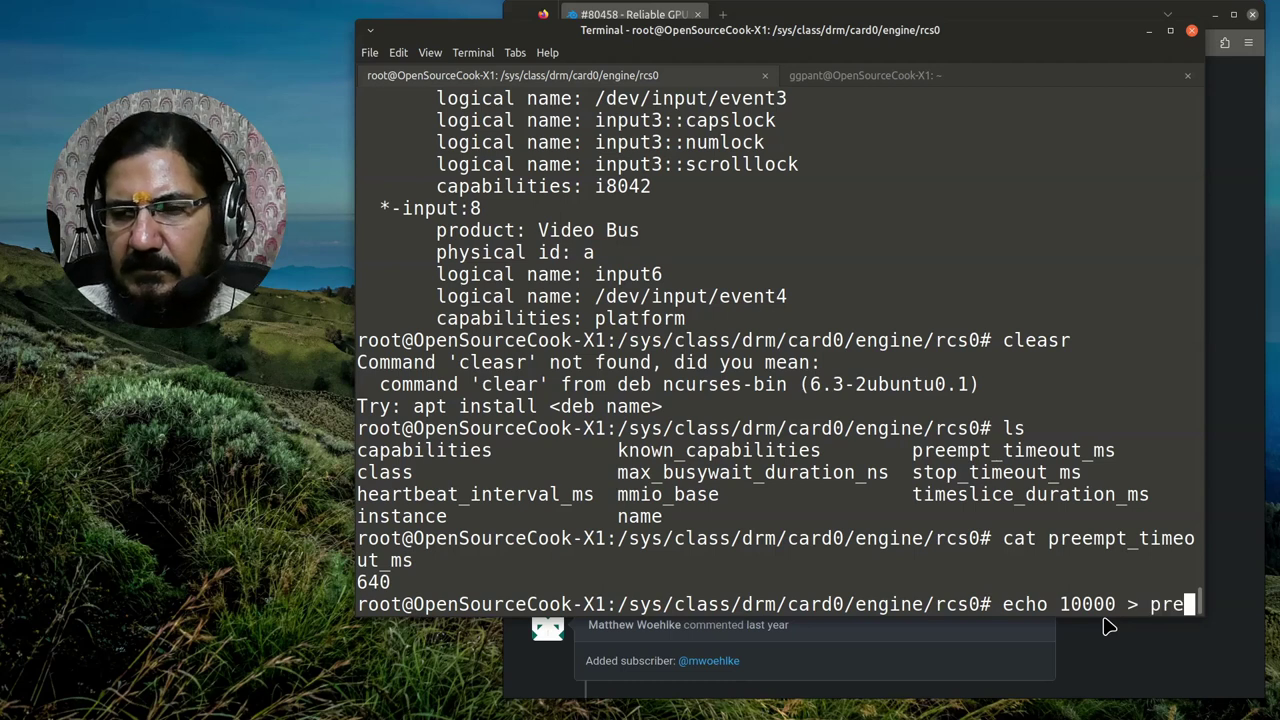
{"action": "key", "text": "Tab"}
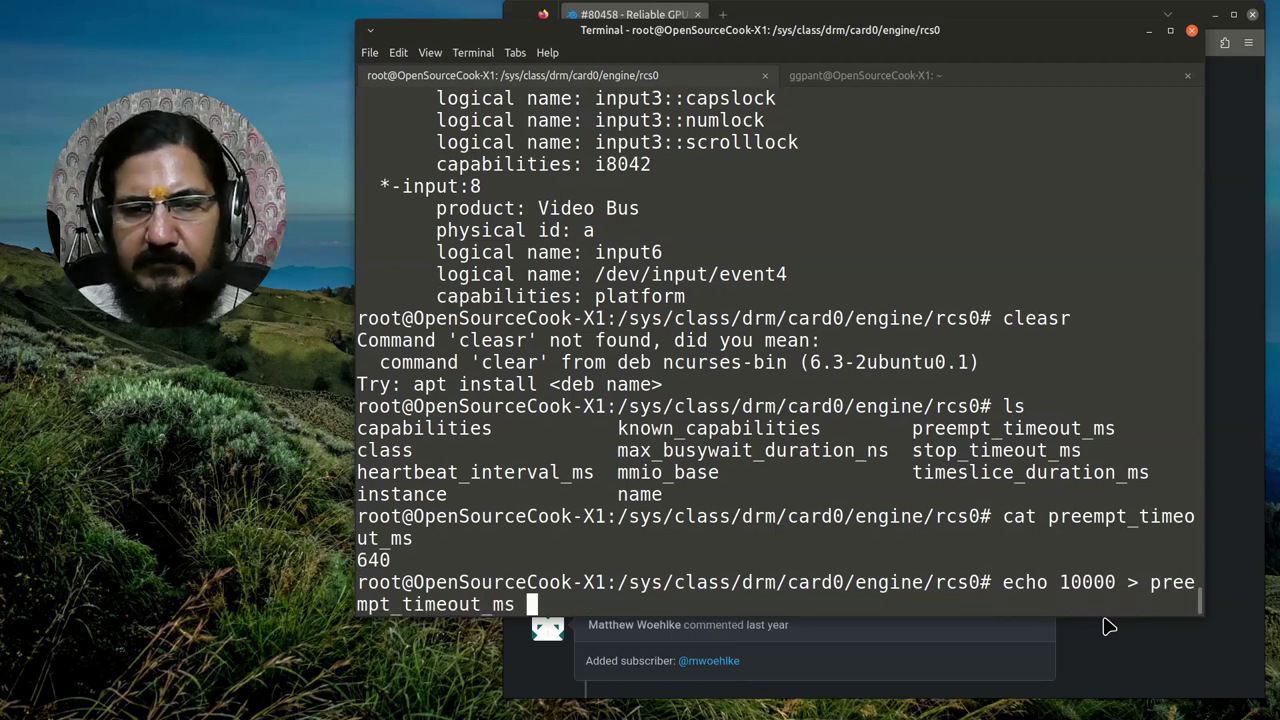
{"action": "key", "text": "Return"}
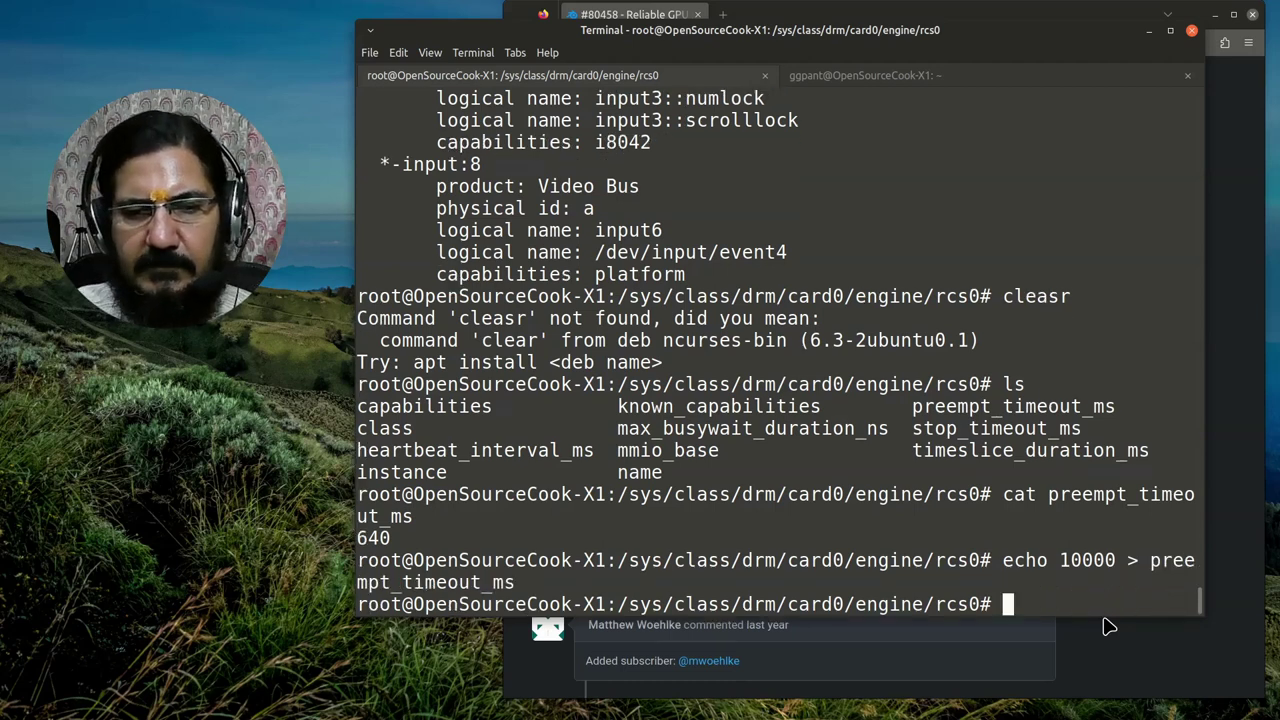
{"action": "type", "text": "exit"}
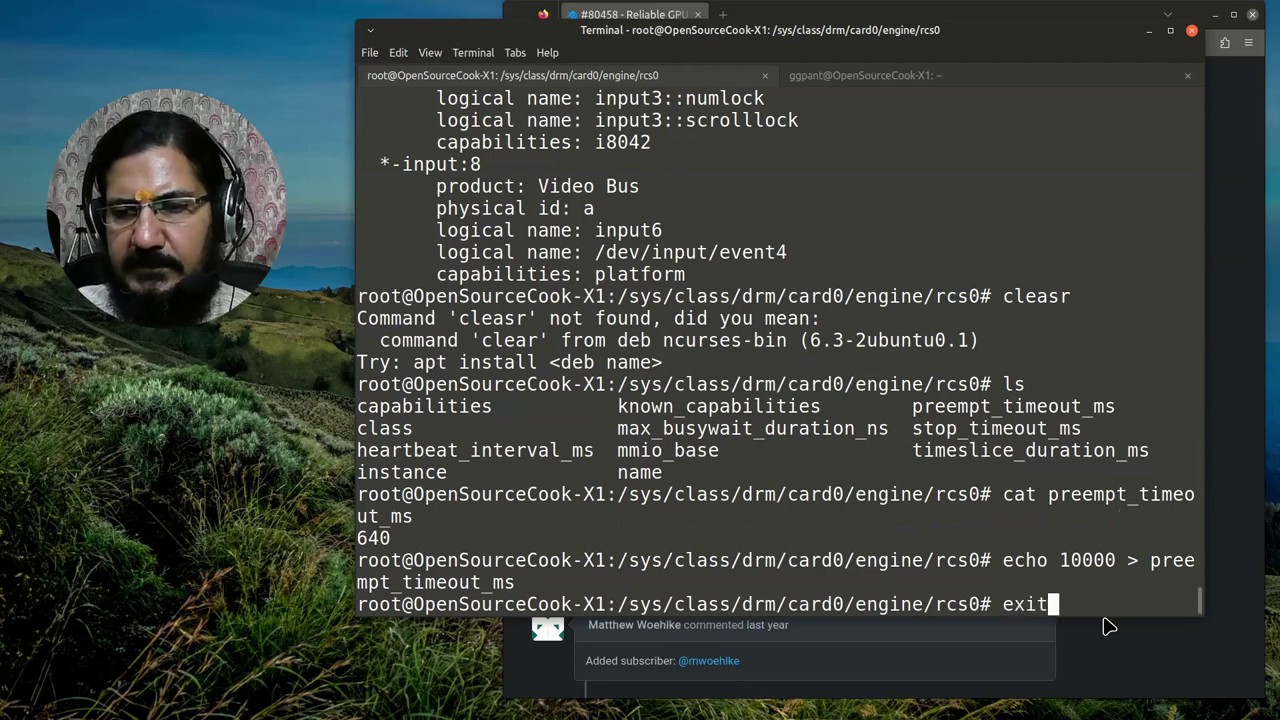
{"action": "key", "text": "Return"}
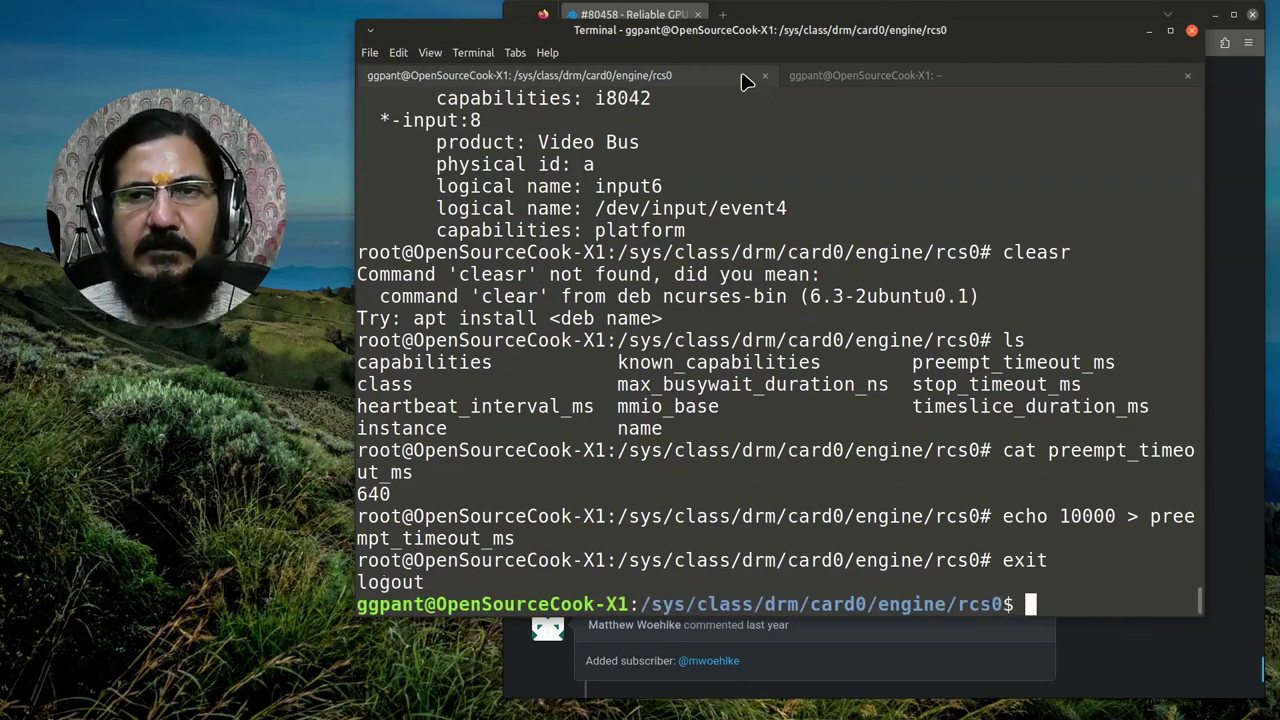
Step: Switch to the kernel log tab, cancel the 'Close all tabs?' warning, and minimize the terminal
{"action": "left_click", "coordinate": [900, 77]}
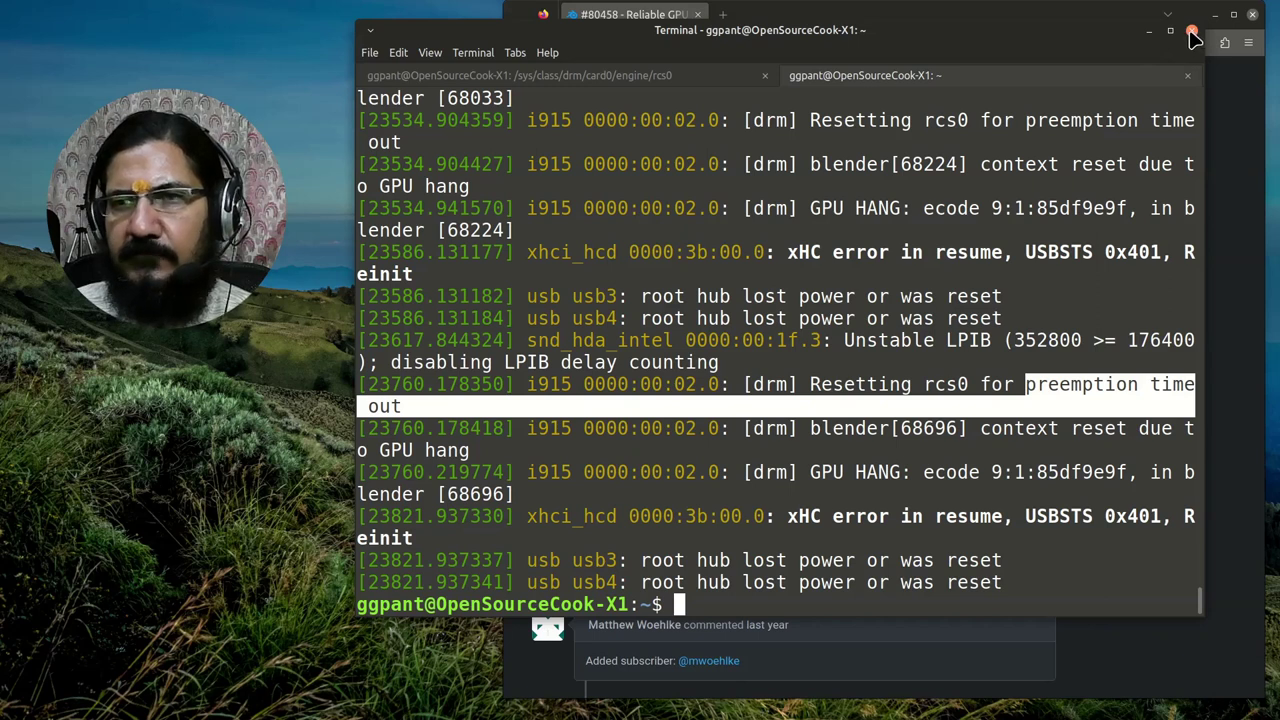
{"action": "left_click", "coordinate": [1192, 32]}
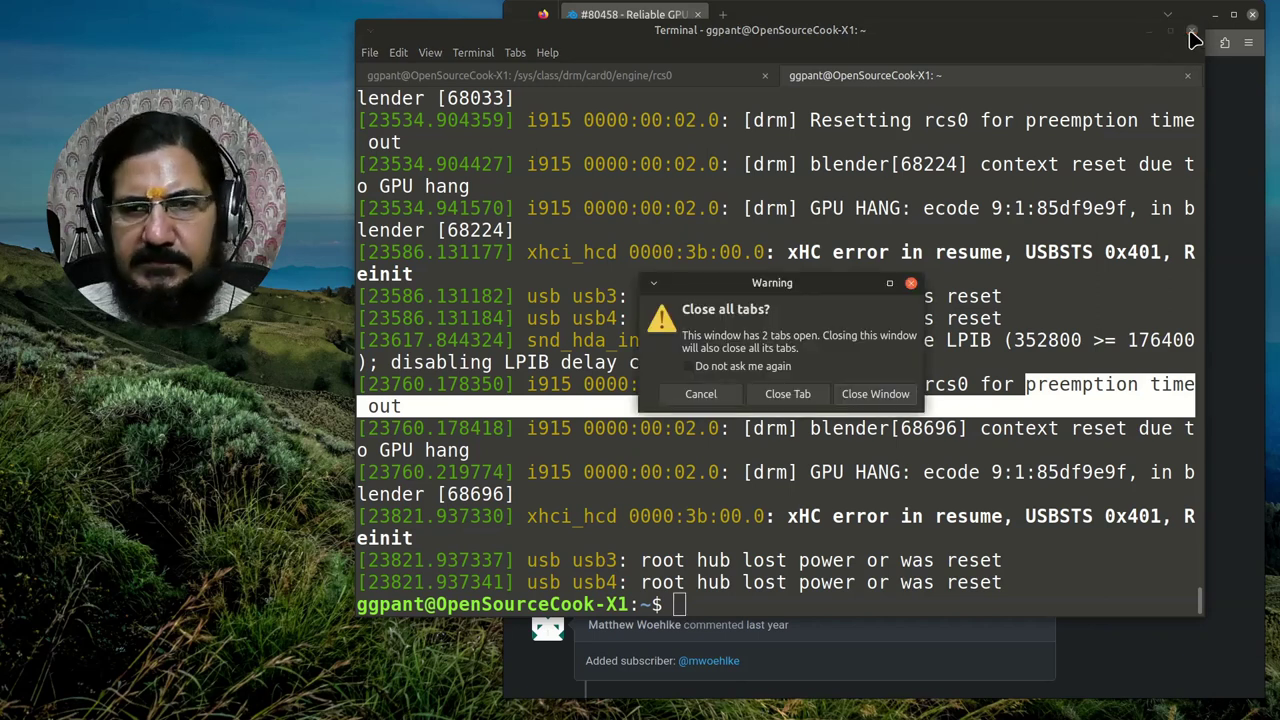
{"action": "key", "text": "Left"}
{"action": "key", "text": "Left"}
{"action": "key", "text": "Return"}
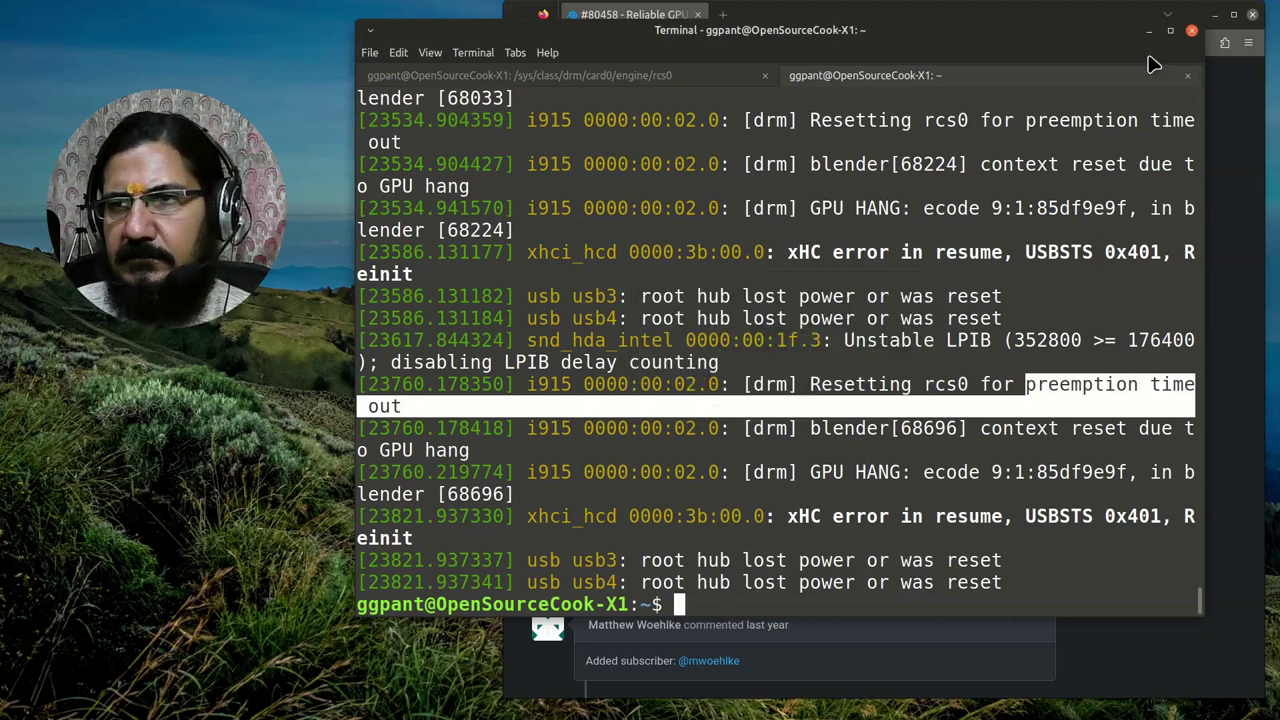
{"action": "left_click", "coordinate": [1149, 31]}
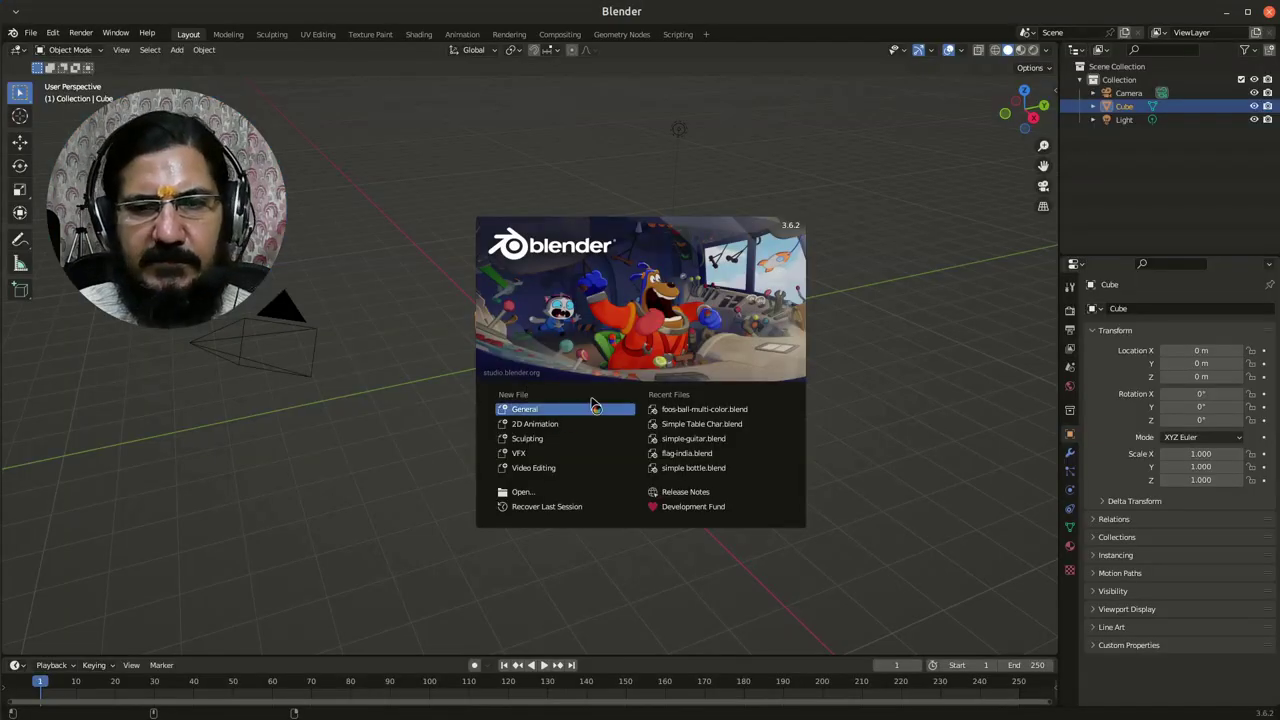
Step: Close the splash screen and move the default cube away from the origin
{"action": "left_click", "coordinate": [894, 458]}
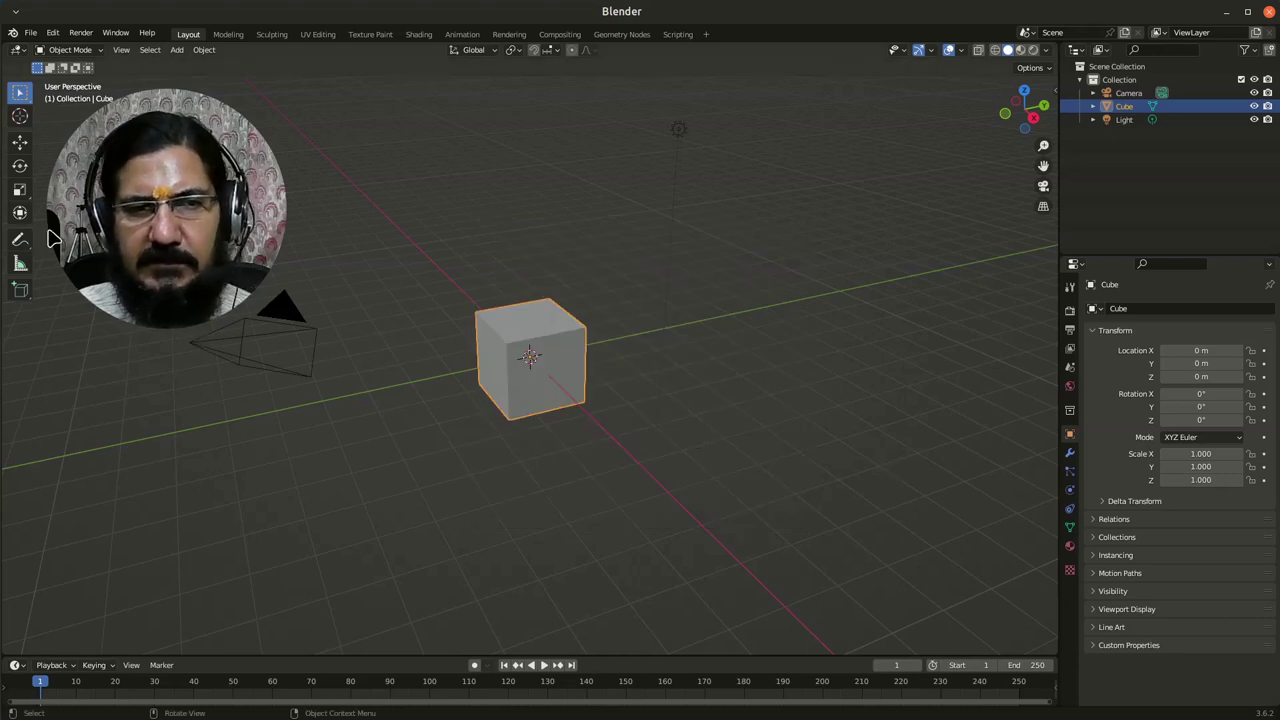
{"action": "left_click", "coordinate": [20, 142]}
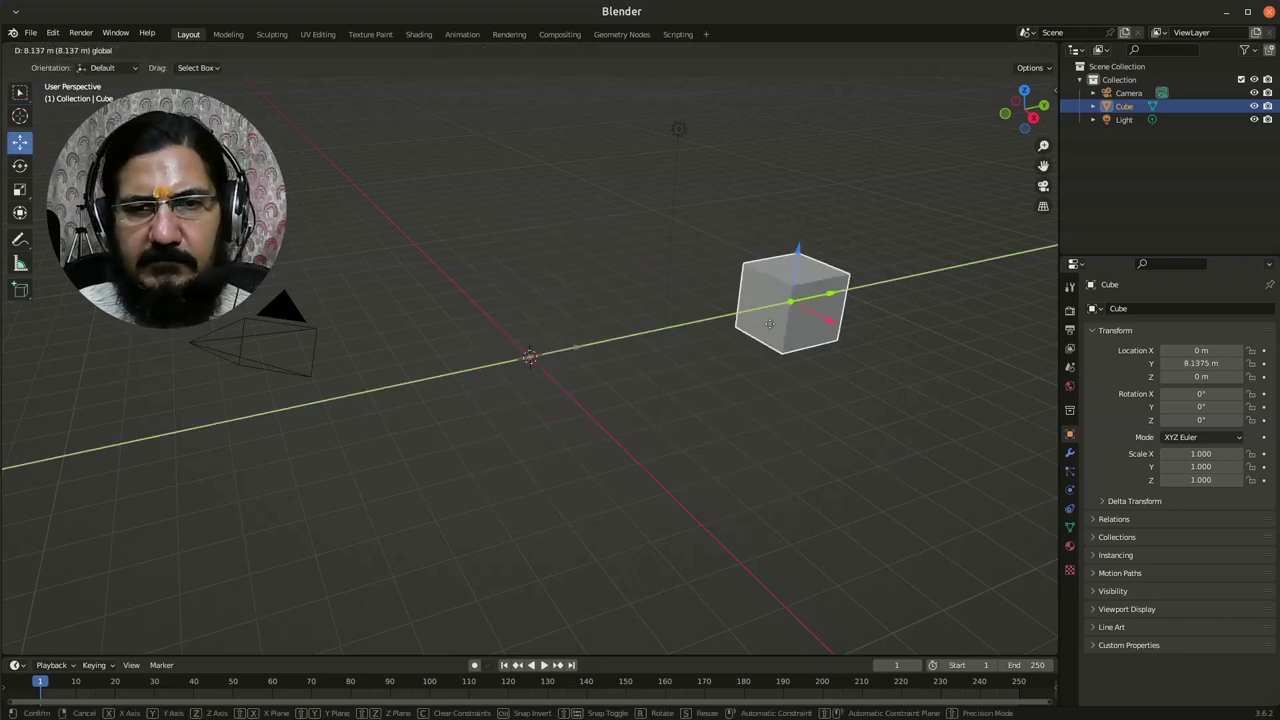
{"action": "mouse_move", "coordinate": [582, 357]}
{"action": "left_mouse_down"}
{"action": "mouse_move", "coordinate": [690, 362]}
{"action": "mouse_move", "coordinate": [822, 493]}
{"action": "mouse_move", "coordinate": [690, 405]}
{"action": "left_mouse_up"}
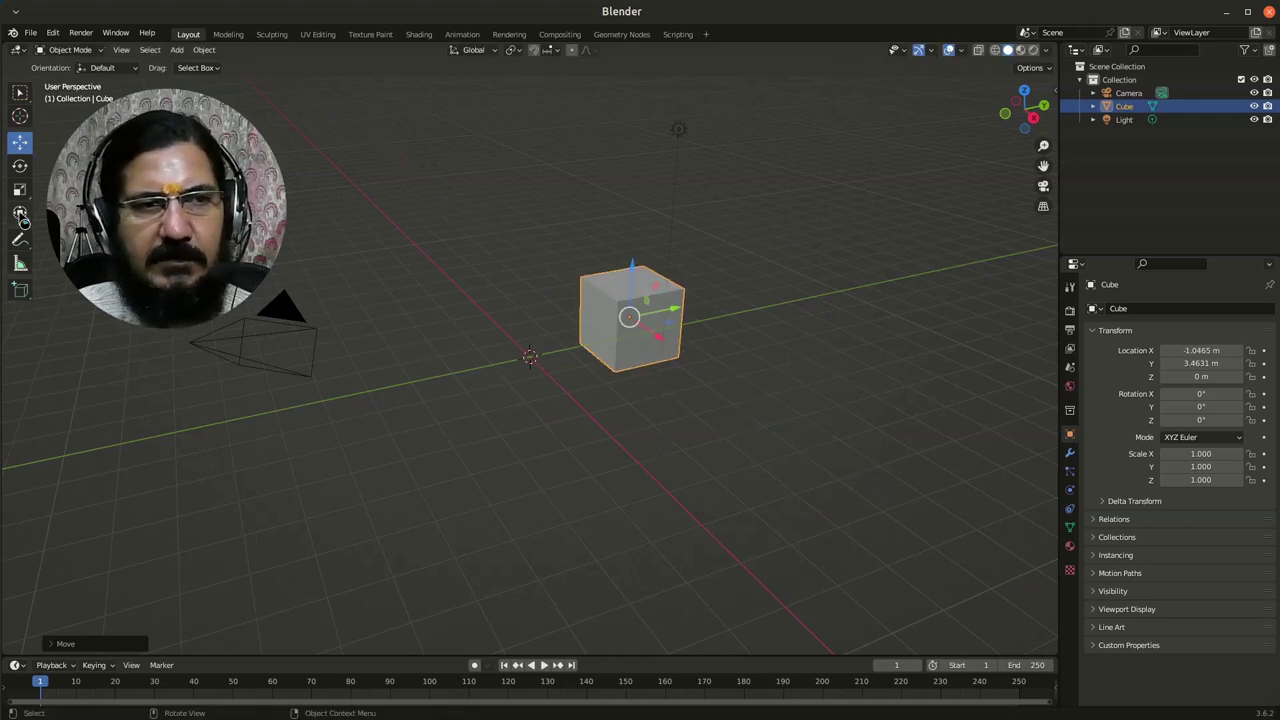
Step: Stretch the cube to roughly 2.1 × 7.2 × 1.9 and move it back near the origin
{"action": "left_click", "coordinate": [20, 212]}
{"action": "mouse_move", "coordinate": [665, 318]}
{"action": "left_mouse_down"}
{"action": "mouse_move", "coordinate": [691, 326]}
{"action": "mouse_move", "coordinate": [730, 376]}
{"action": "left_mouse_up"}
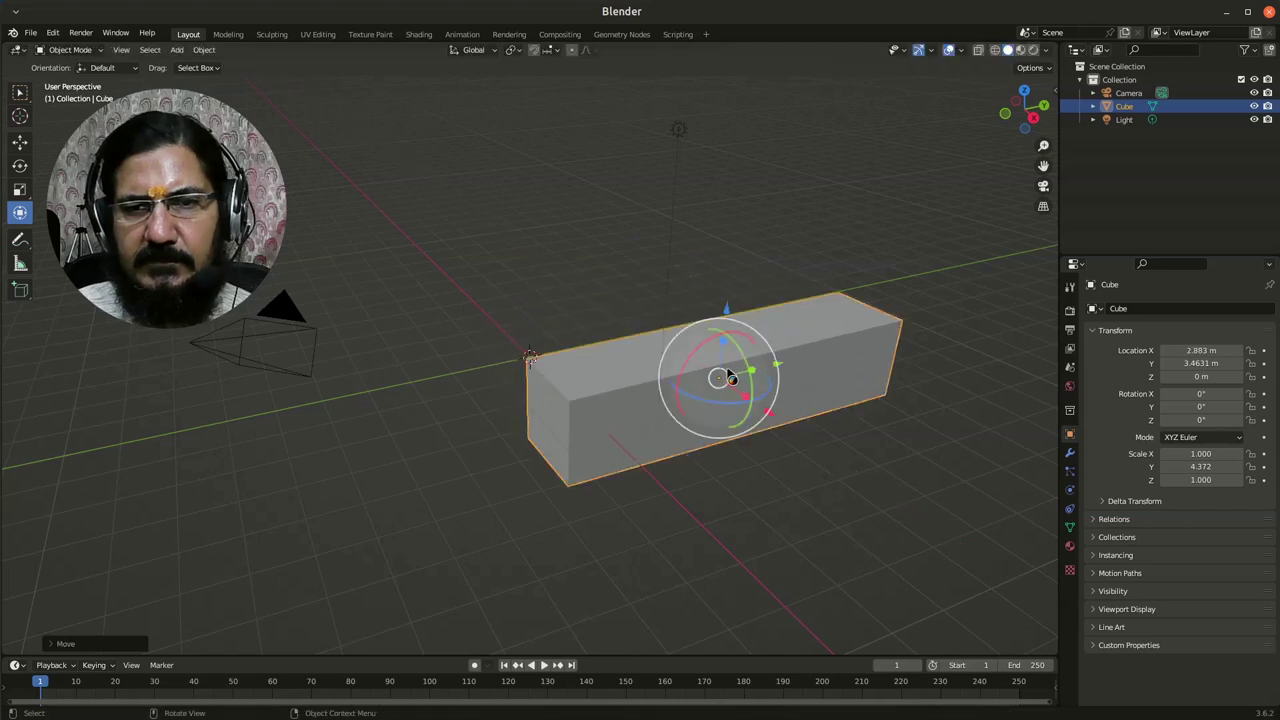
{"action": "left_click_drag", "start_coordinate": [726, 309], "coordinate": [718, 290]}
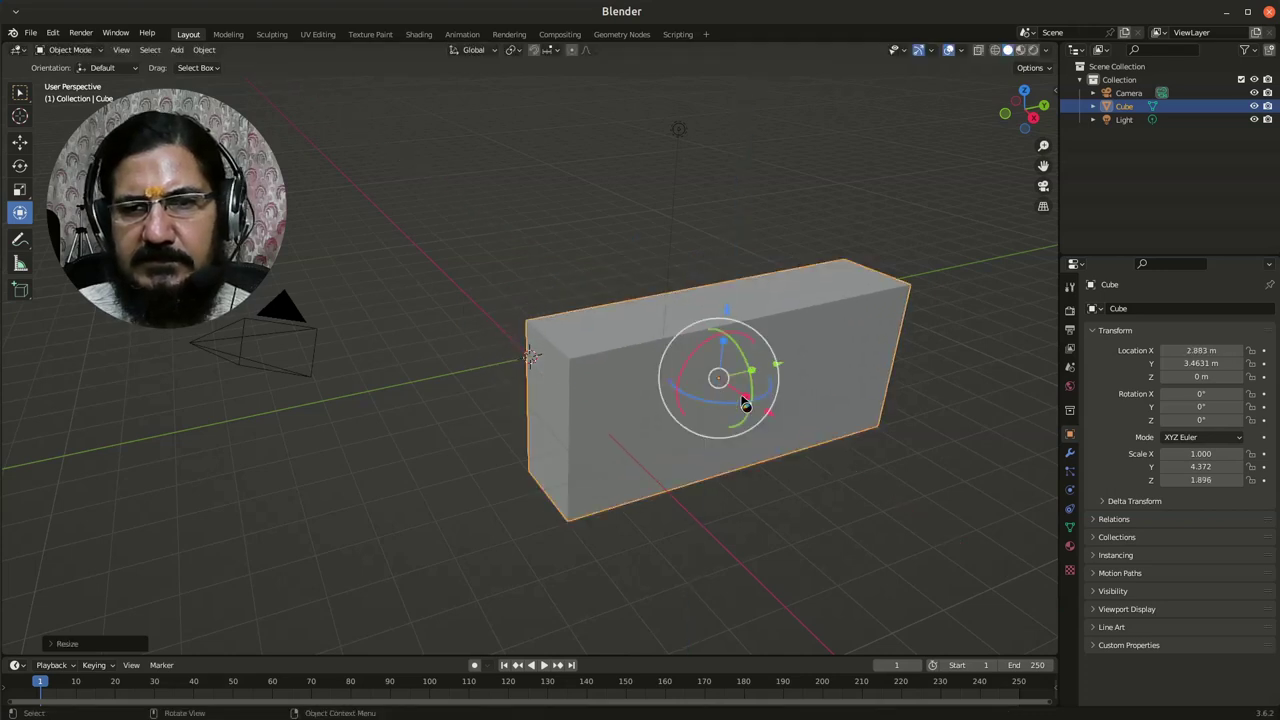
{"action": "mouse_move", "coordinate": [754, 372]}
{"action": "left_mouse_down"}
{"action": "mouse_move", "coordinate": [771, 369]}
{"action": "mouse_move", "coordinate": [795, 497]}
{"action": "left_mouse_up"}
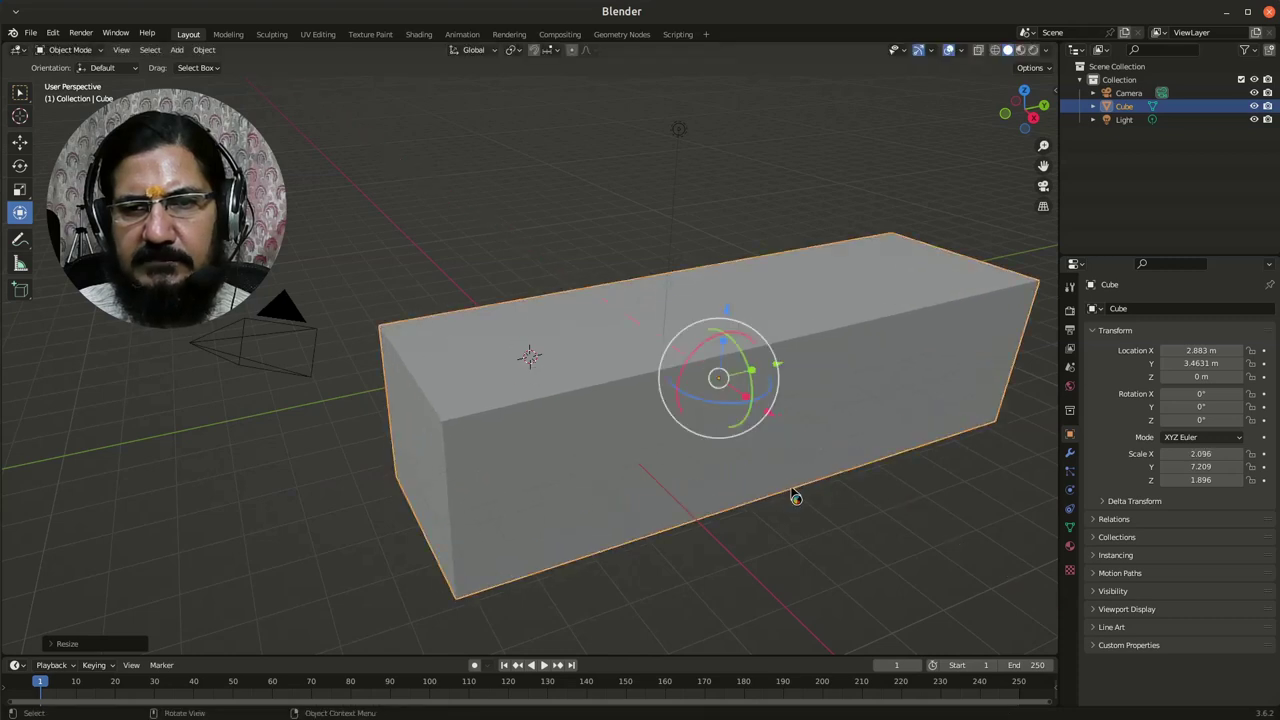
{"action": "left_click_drag", "start_coordinate": [780, 370], "coordinate": [528, 234]}
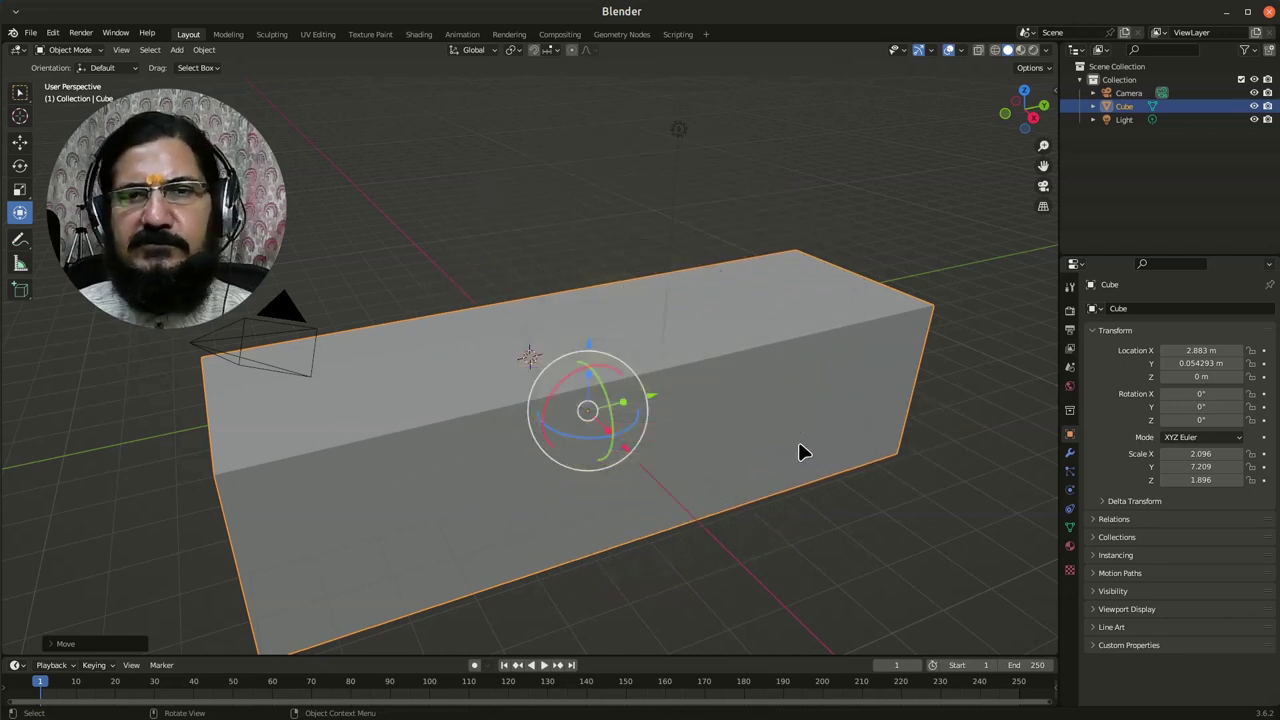
{"action": "scroll", "coordinate": [800, 452], "scroll_direction": "down", "scroll_amount": 3}
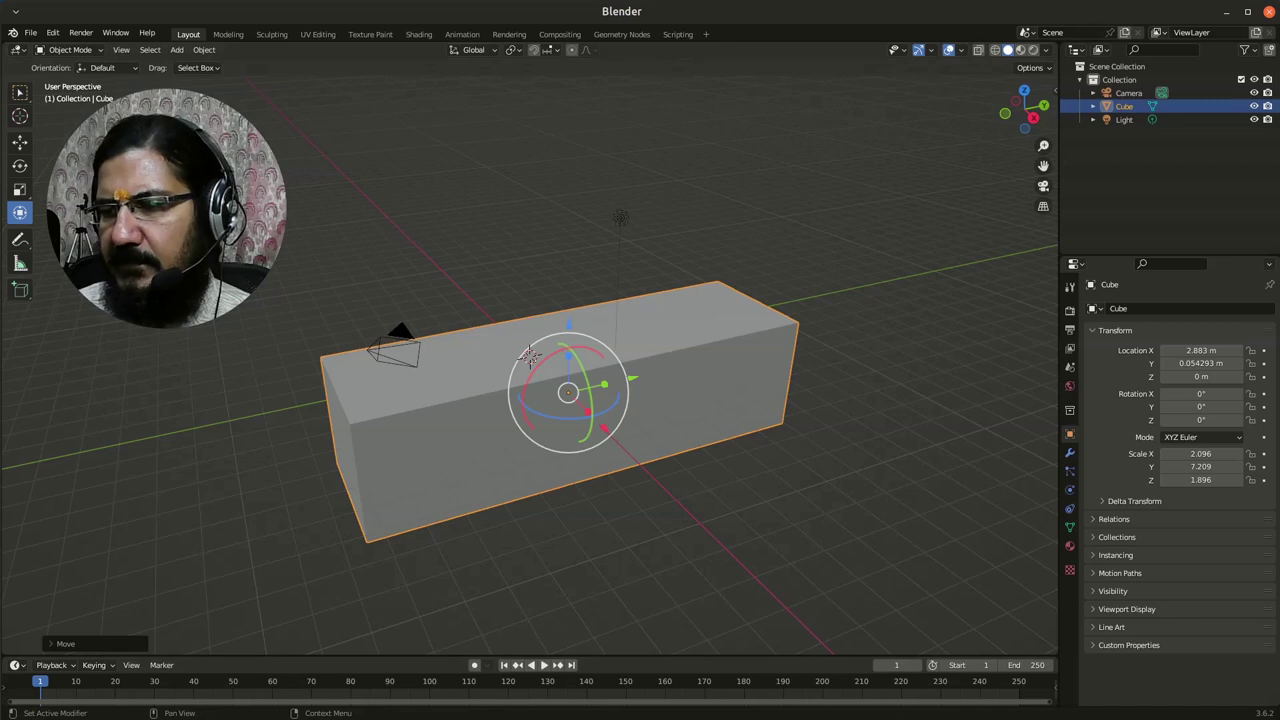
Step: Alt+Tab back to the Firefox window showing Blender issue #80458
{"action": "key", "text": "alt+Tab"}
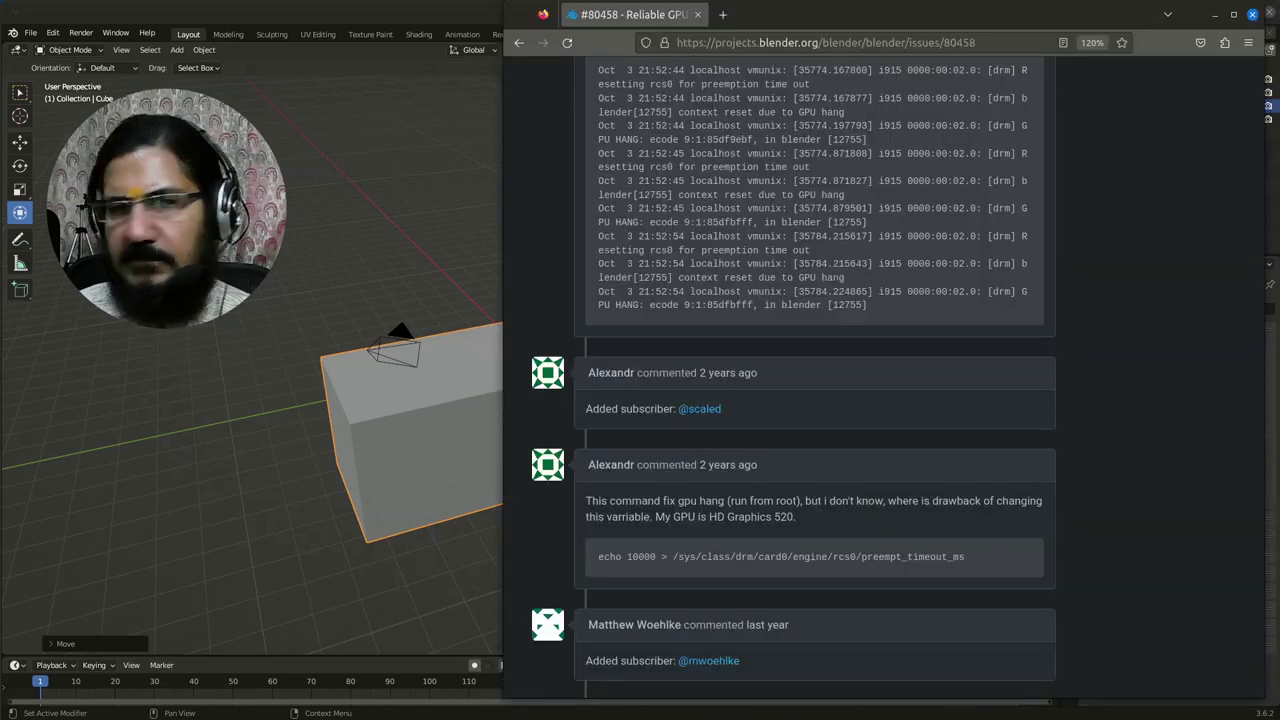